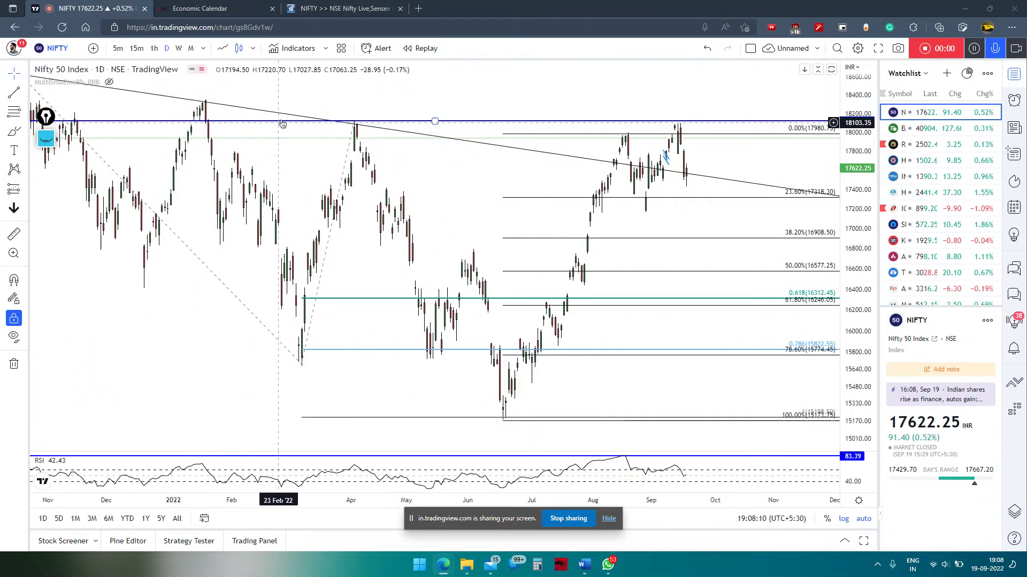
Step: Sketch freehand circles around the latest candles and price, plus a handwritten 17400
click(46, 116)
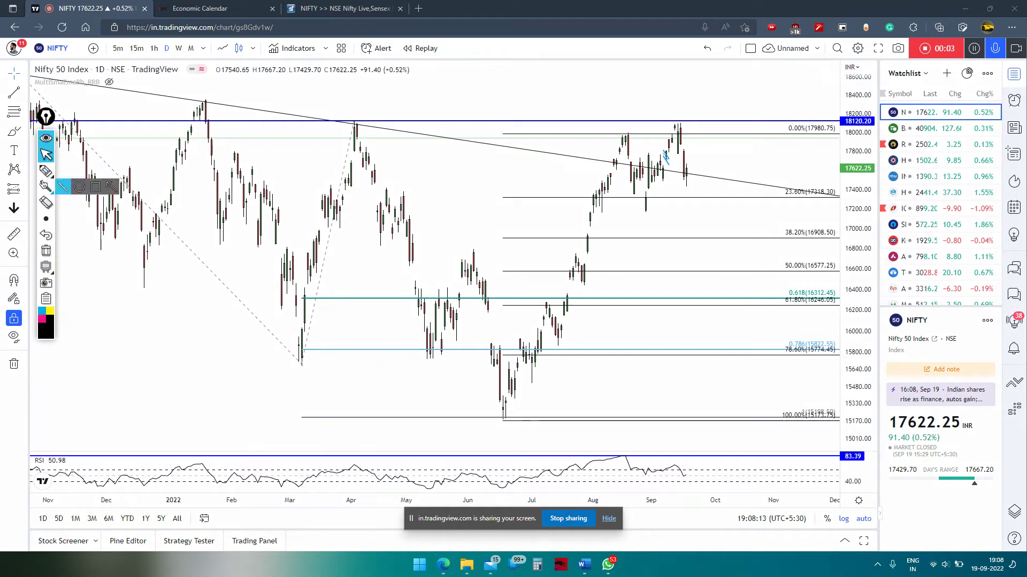
click(62, 187)
drag(723, 152, 706, 150)
mouse_move(437, 166)
mouse_down()
mouse_move(444, 187)
mouse_move(459, 192)
mouse_move(505, 181)
mouse_up()
drag(428, 202, 514, 197)
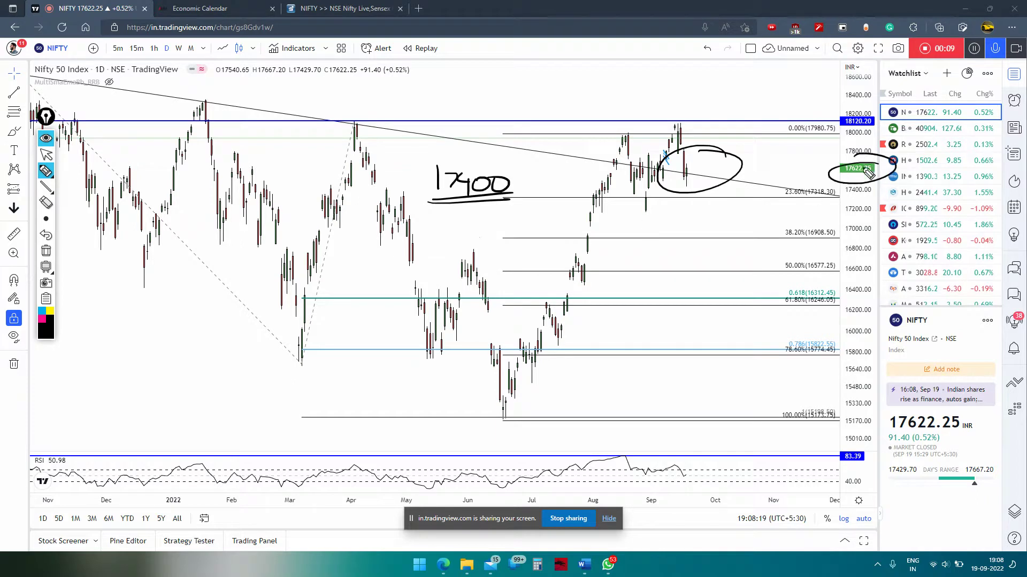
Step: Erase the hand-drawn ellipse and the handwritten 17400 with its underline
click(741, 165)
click(503, 184)
click(453, 182)
click(440, 178)
click(429, 201)
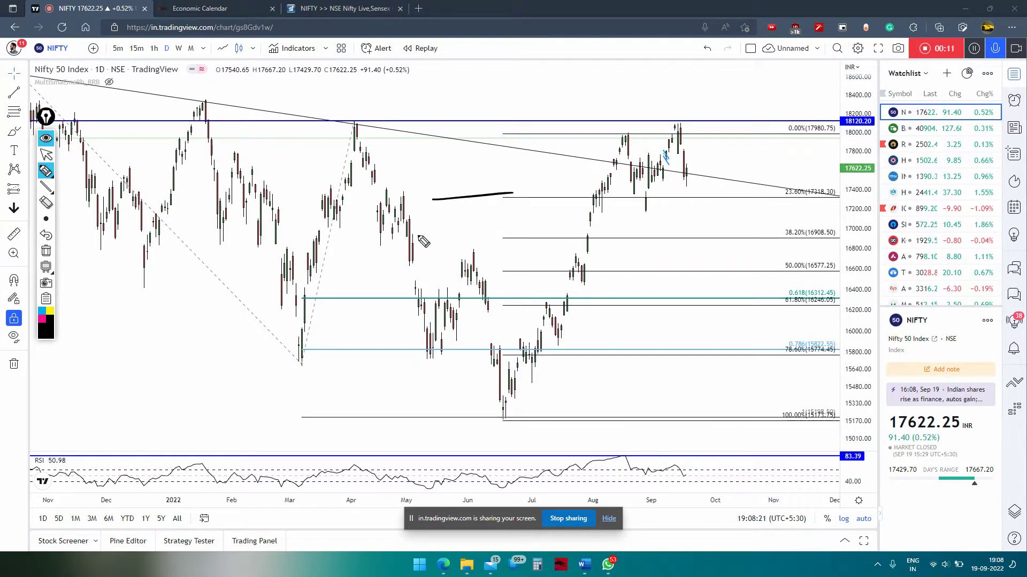
click(498, 195)
Step: Sketch a horizontal level, zigzag, arrows and trend strokes over the recent price swings
drag(624, 185, 743, 180)
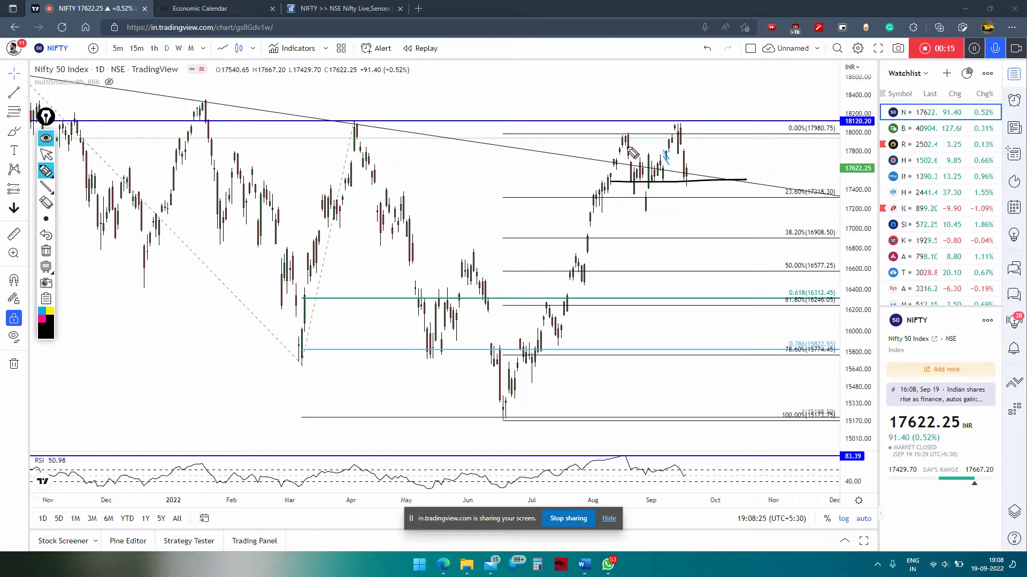
drag(639, 177, 675, 162)
mouse_move(667, 216)
mouse_down()
mouse_move(667, 196)
mouse_move(655, 191)
mouse_move(674, 215)
mouse_up()
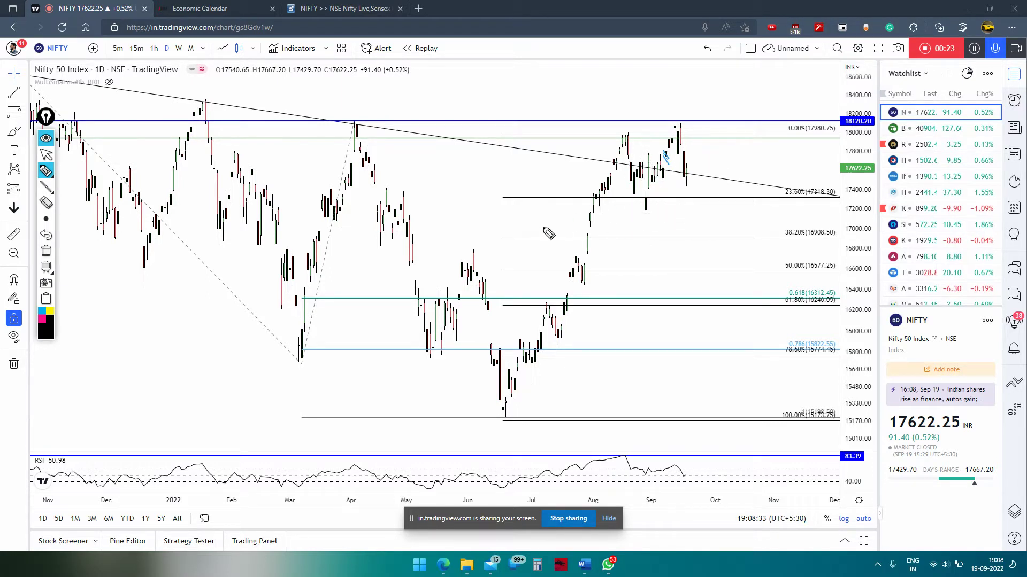
drag(202, 112, 499, 149)
mouse_move(671, 165)
mouse_down()
mouse_move(692, 130)
mouse_move(633, 142)
mouse_up()
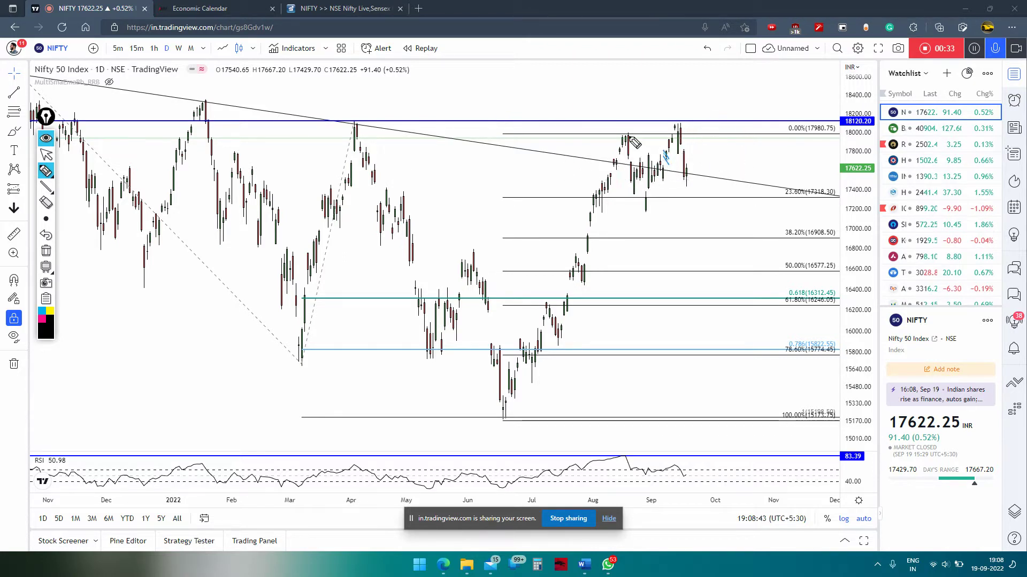
drag(689, 180, 714, 140)
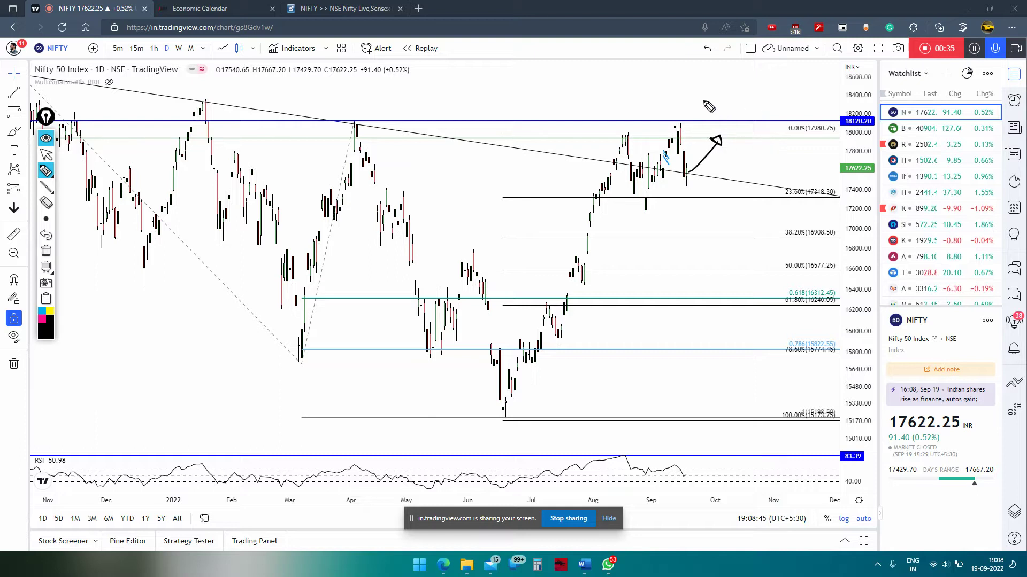
drag(505, 411, 680, 133)
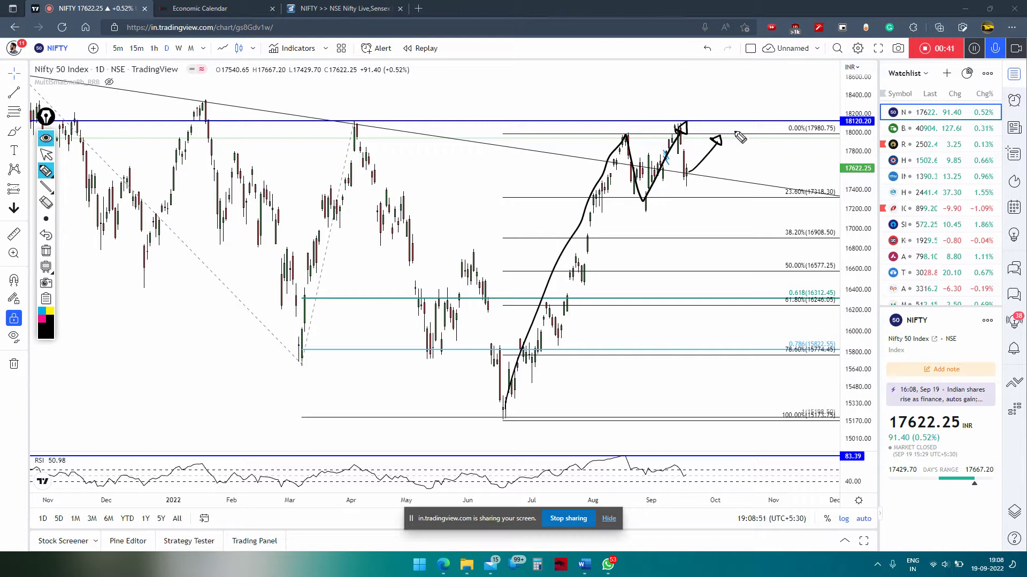
Step: Erase the freehand curves, leave drawing mode and switch to Bank Nifty
drag(739, 138, 549, 223)
click(45, 154)
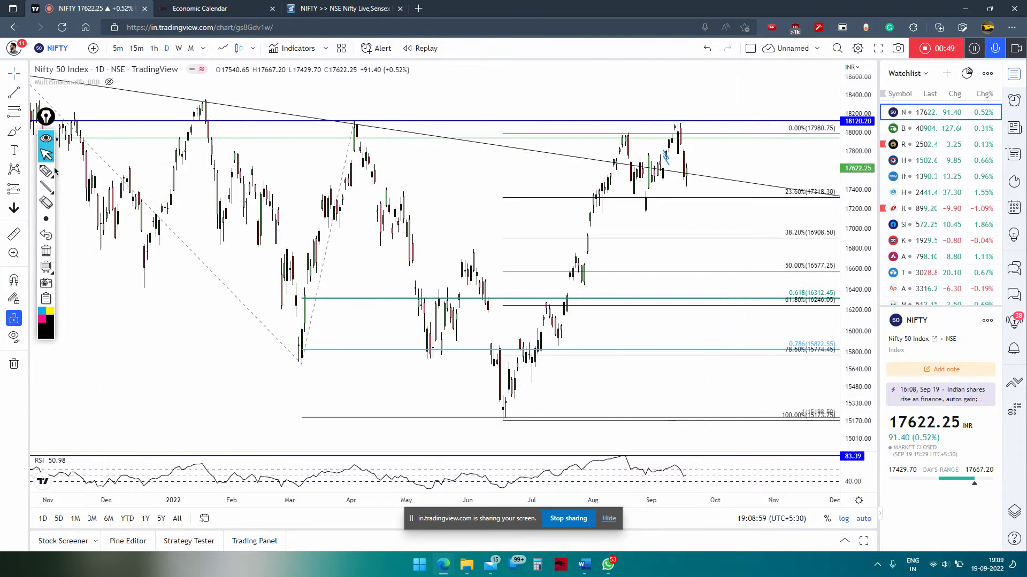
scroll(556, 436, down, 5)
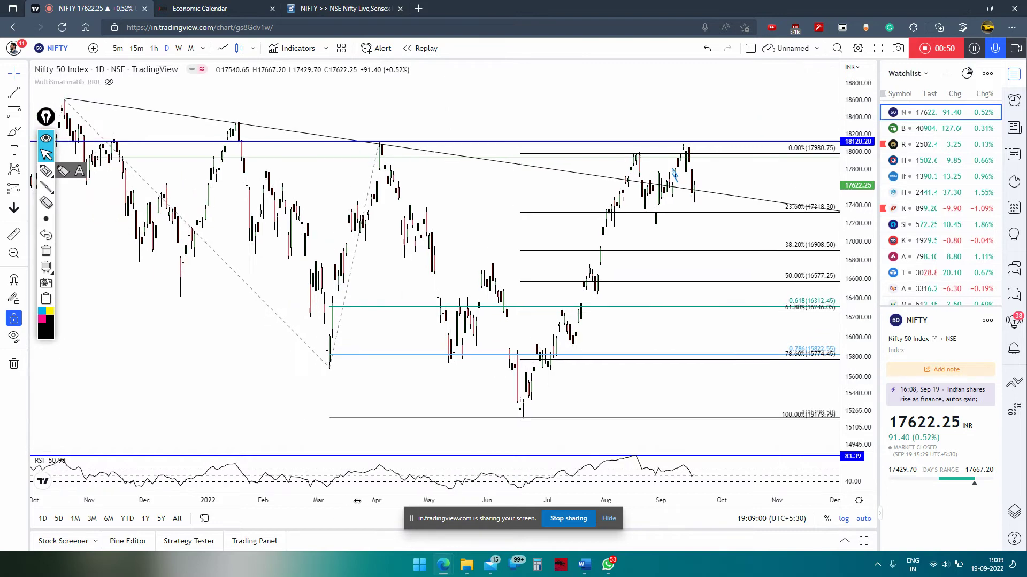
click(914, 129)
scroll(443, 308, up, 3)
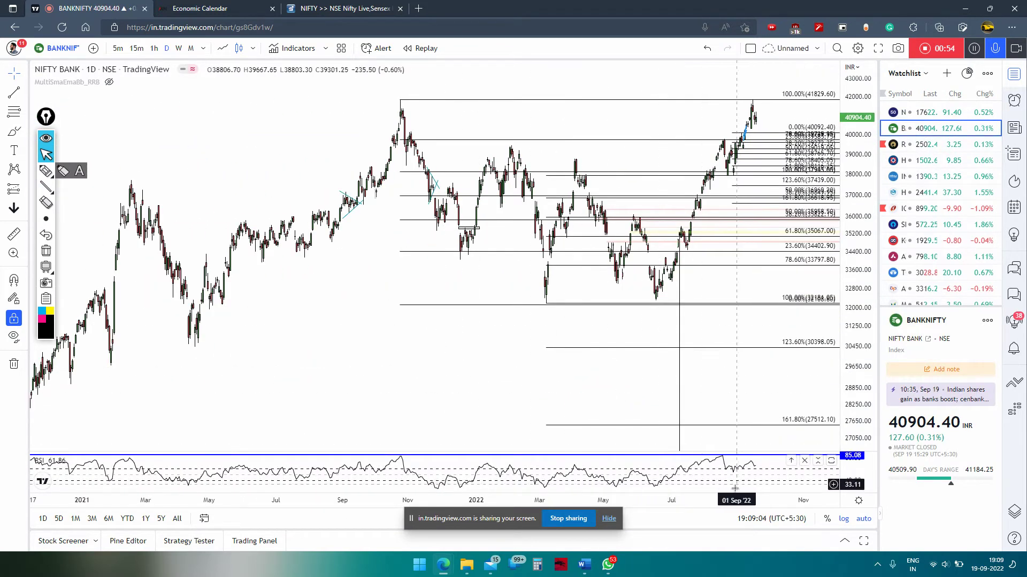
scroll(592, 483, up, 3)
scroll(591, 483, up, 1)
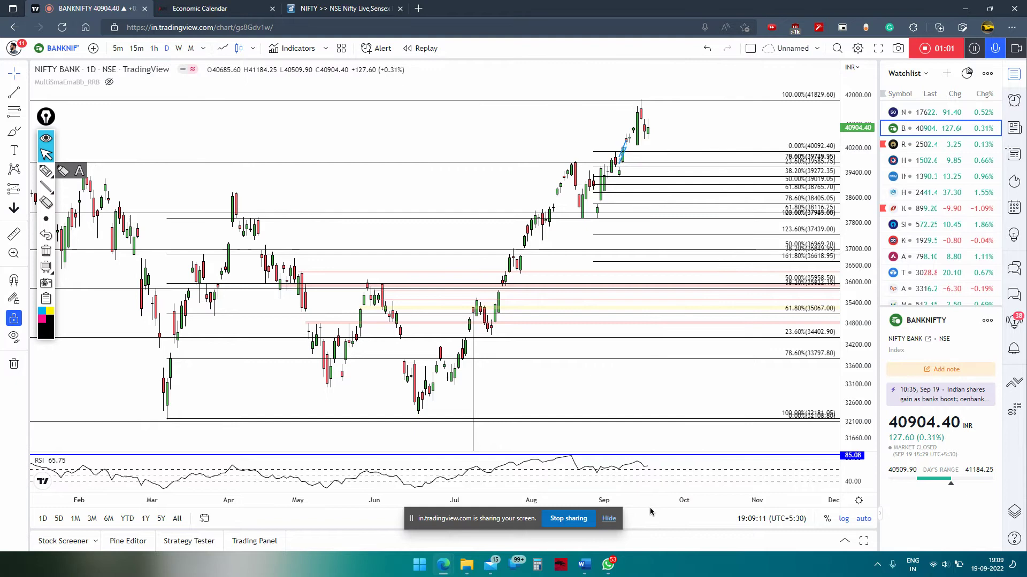
scroll(516, 451, up, 2)
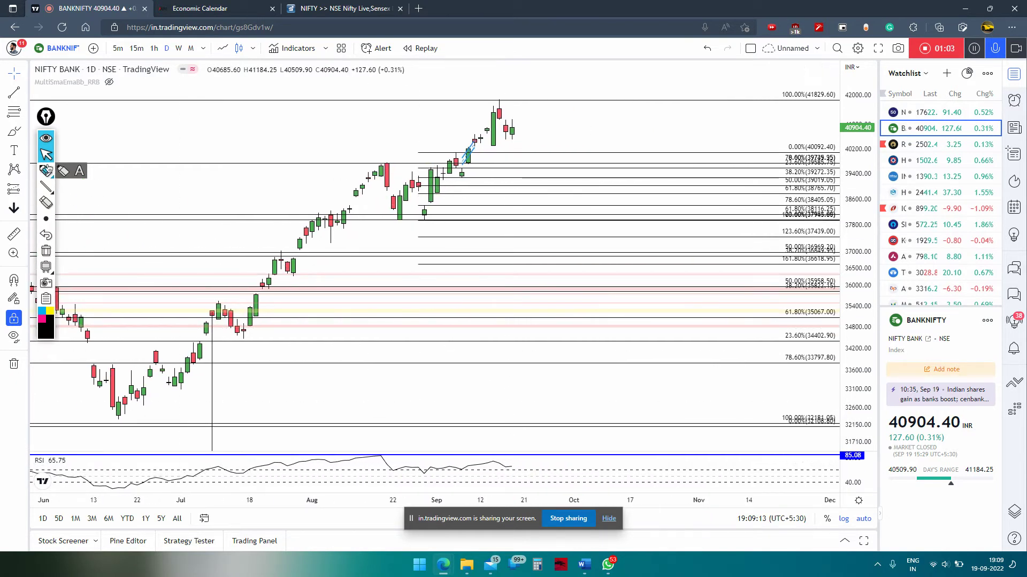
Step: Handwrite and underline 41000, and circle the 40904.40 price label
click(46, 170)
drag(567, 104, 589, 127)
mouse_move(600, 108)
mouse_down()
mouse_move(607, 120)
mouse_move(651, 121)
mouse_up()
drag(555, 127, 652, 122)
drag(863, 108, 889, 95)
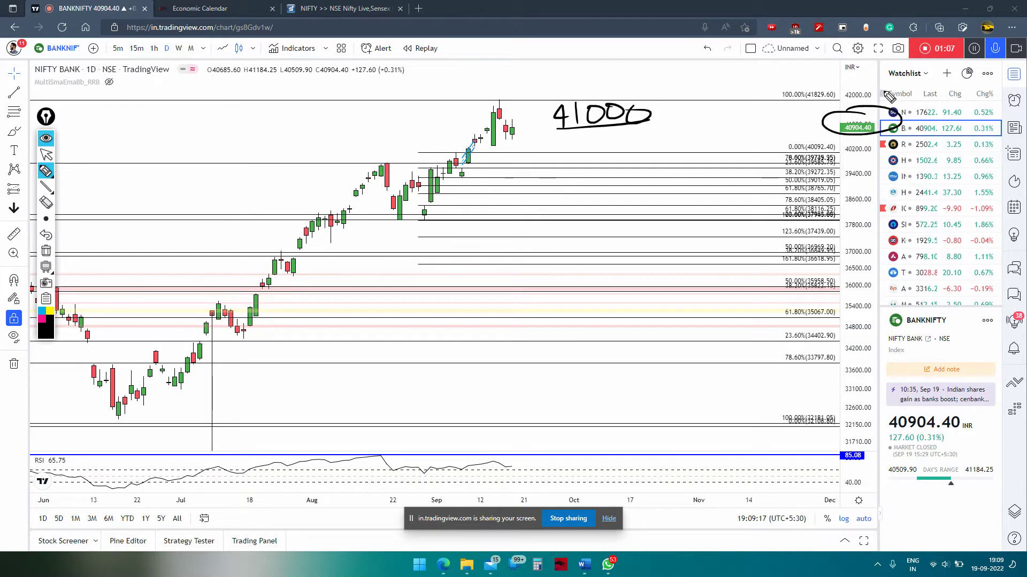
Step: Handwrite and underline 40904 near the top right of the chart
mouse_move(611, 119)
mouse_down()
mouse_move(660, 111)
mouse_move(674, 130)
mouse_up()
drag(692, 115, 715, 130)
drag(734, 116, 754, 133)
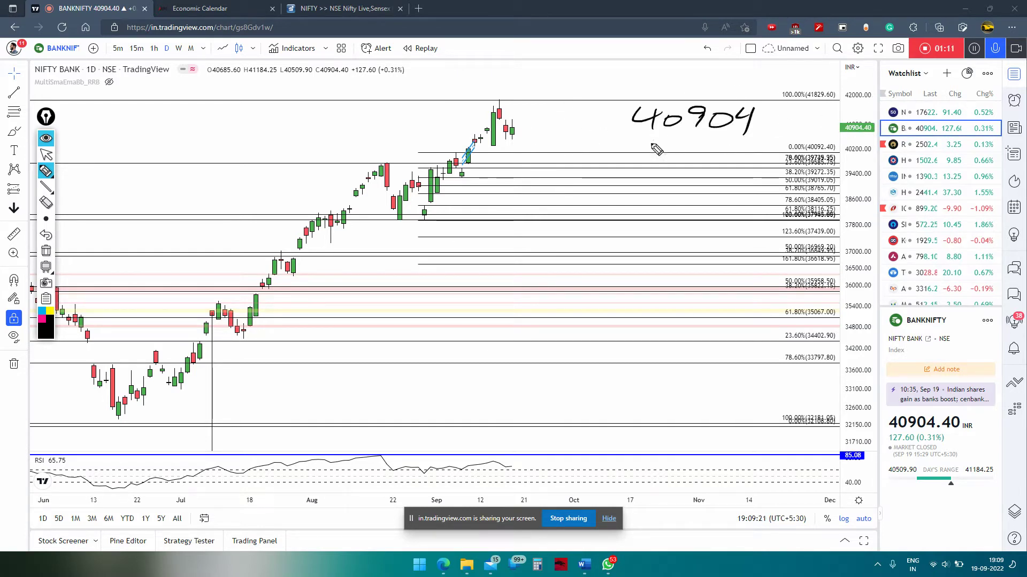
drag(646, 145, 775, 133)
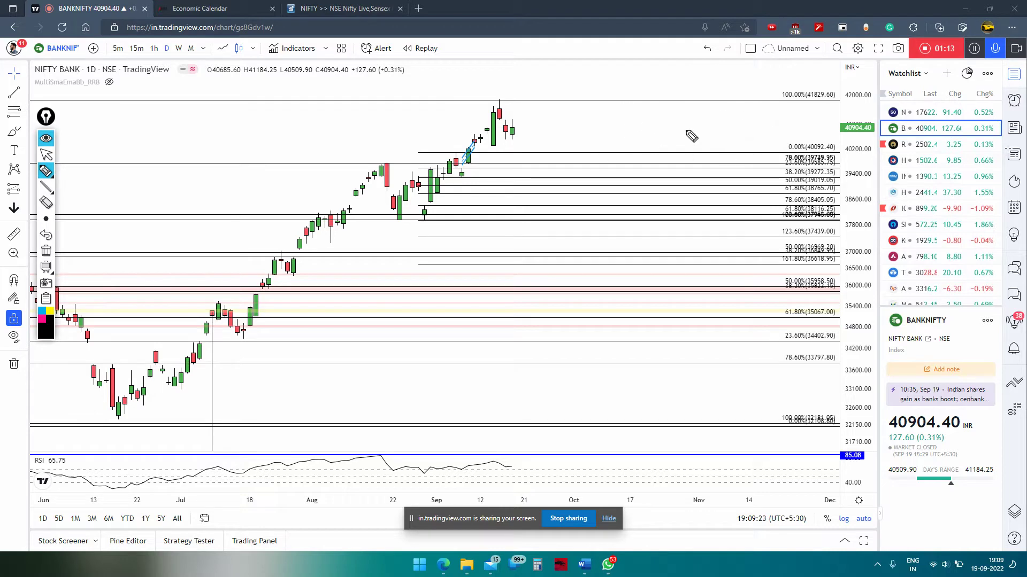
Step: Draw levels across the recent candles and handwrite an underlined 40,200
drag(459, 151, 647, 149)
drag(662, 138, 663, 158)
drag(683, 137, 736, 141)
drag(638, 153, 714, 157)
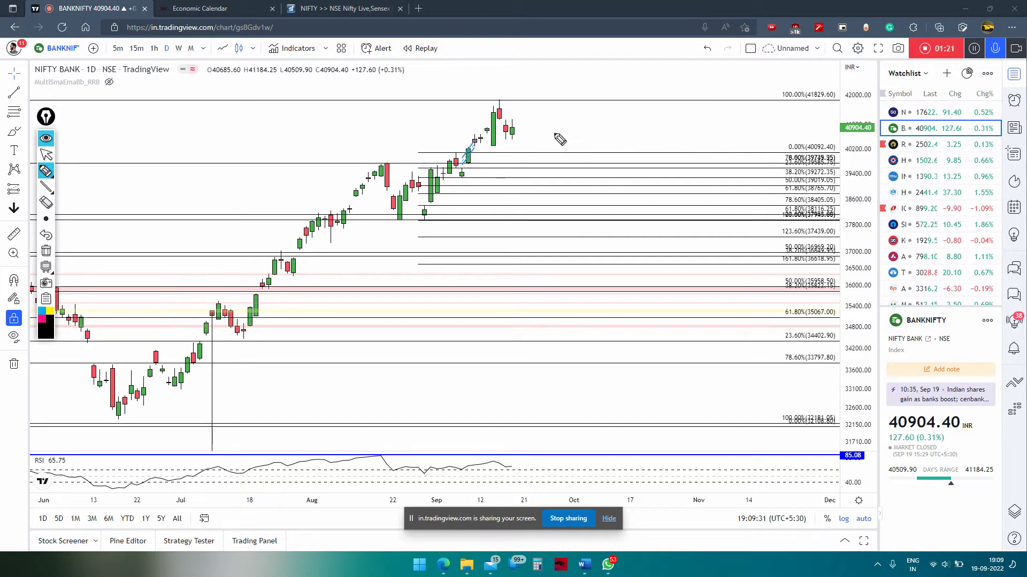
mouse_move(502, 141)
mouse_down()
mouse_move(547, 143)
mouse_move(535, 144)
mouse_up()
drag(504, 140, 630, 145)
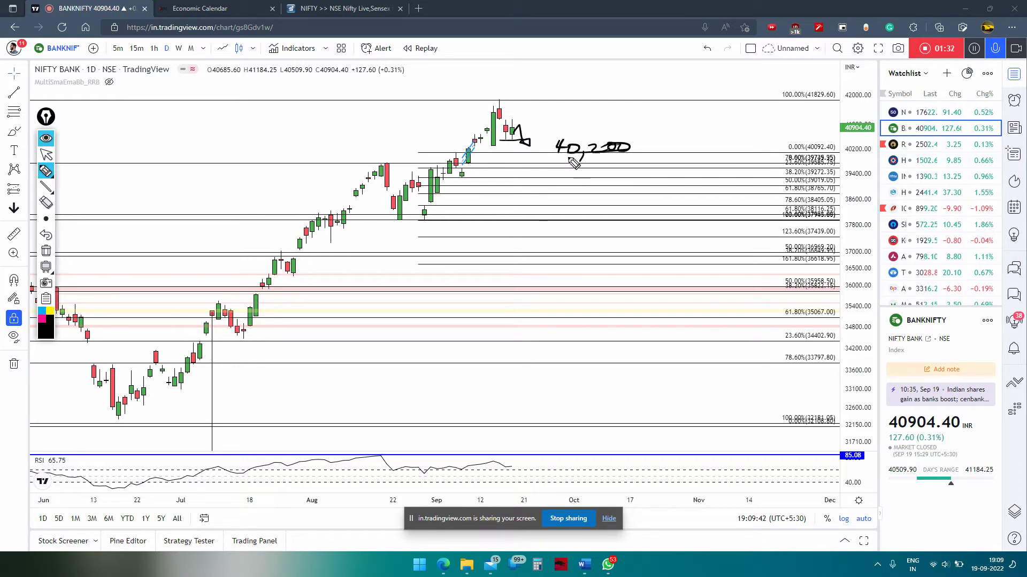
Step: Clear the annotations, rewrite 41000, then clear it again and exit drawing mode
click(46, 250)
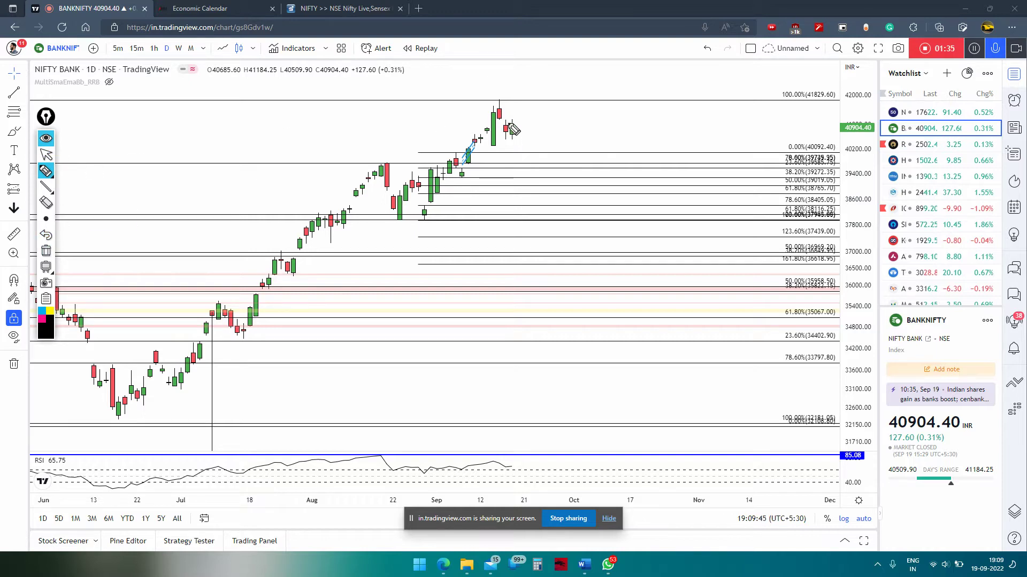
drag(503, 125, 568, 121)
drag(574, 114, 594, 124)
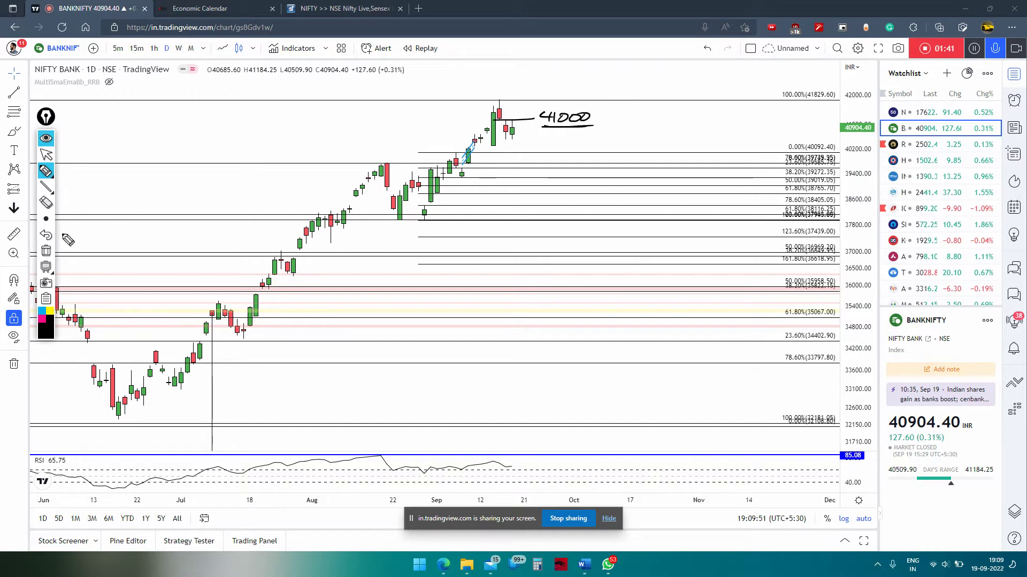
click(46, 250)
click(46, 155)
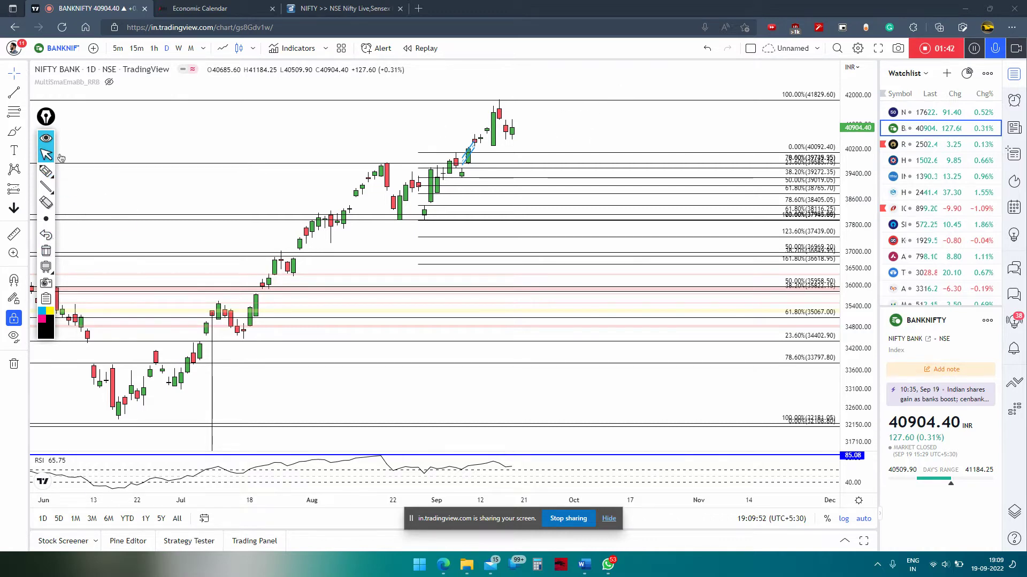
Step: Show Nifty 50 on 5-minute candles and box the resistance level
click(928, 111)
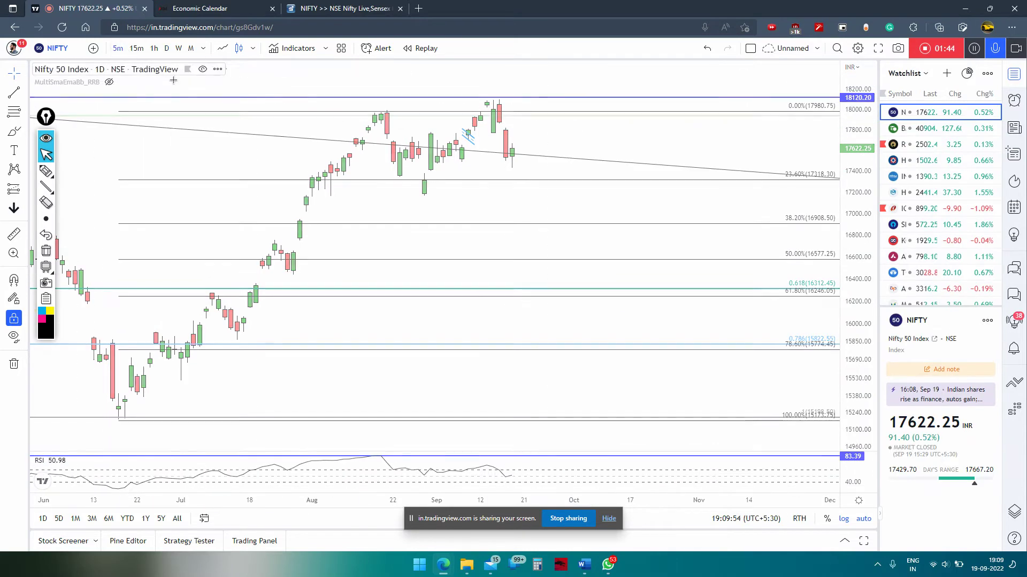
click(118, 48)
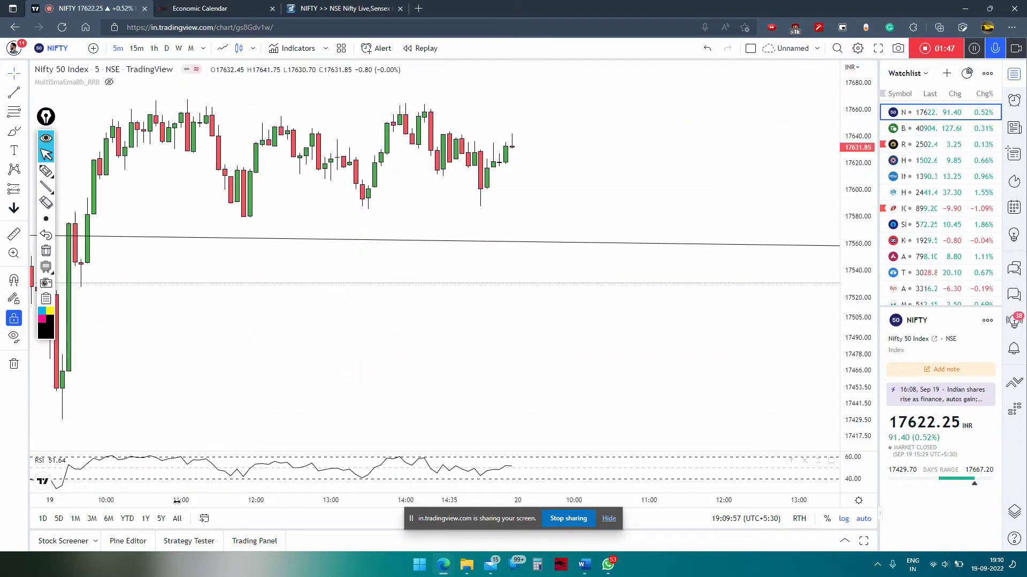
scroll(504, 321, down, 5)
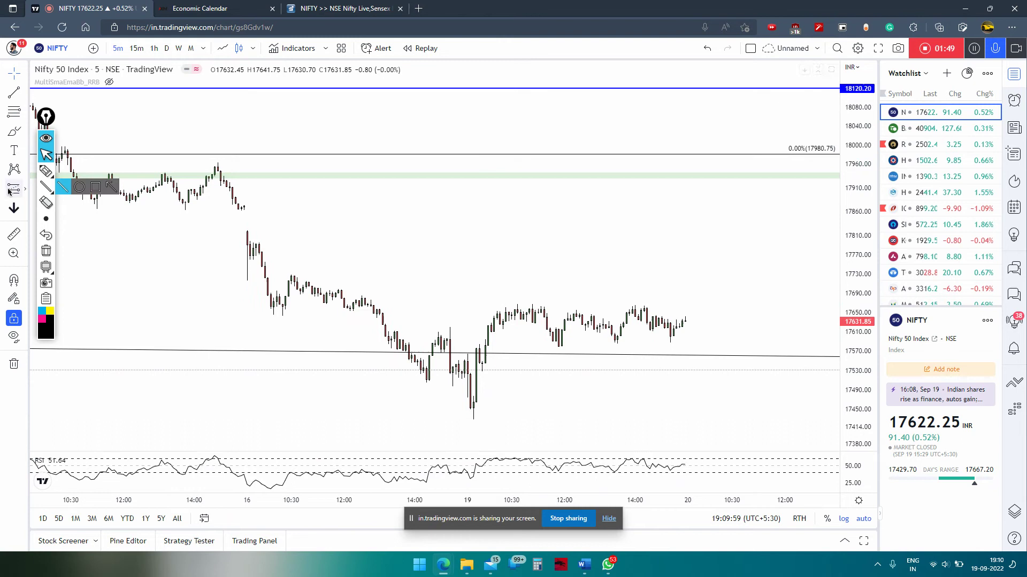
click(94, 187)
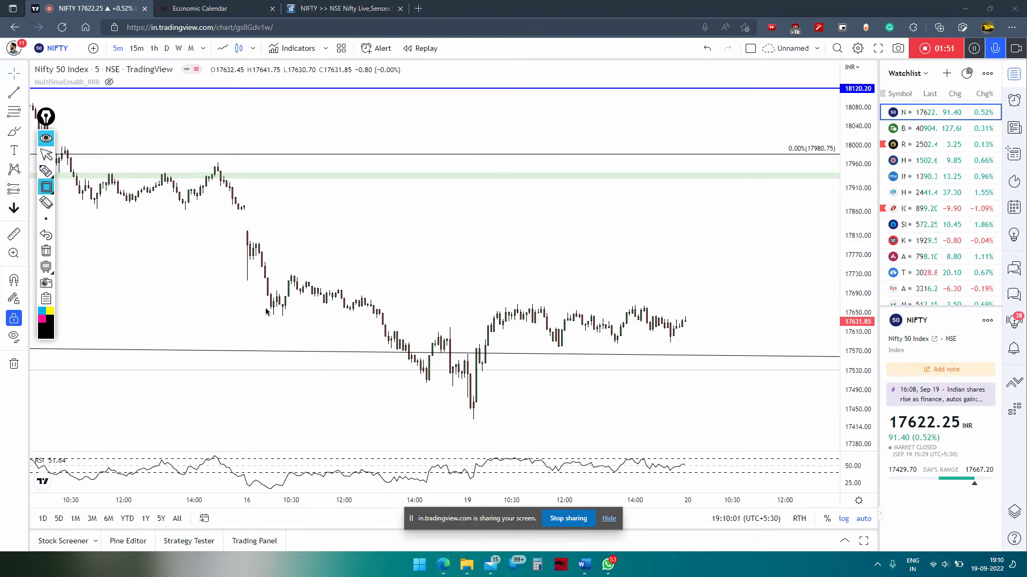
mouse_move(266, 311)
mouse_down()
mouse_move(728, 311)
mouse_move(740, 302)
mouse_up()
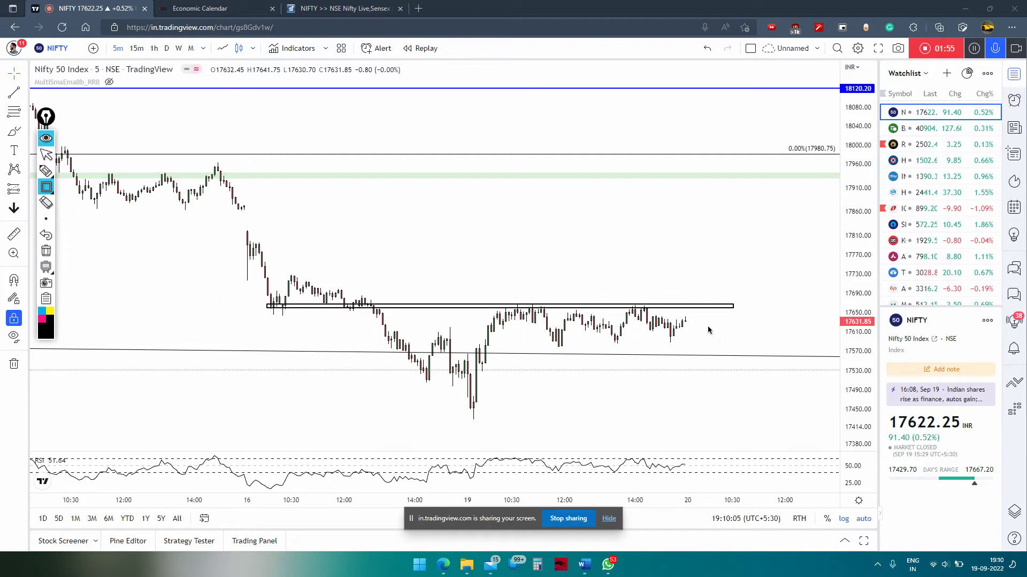
Step: Draw two upward bounce arrows, a peak-and-drop stroke and downward arrows, undoing two strokes
click(45, 170)
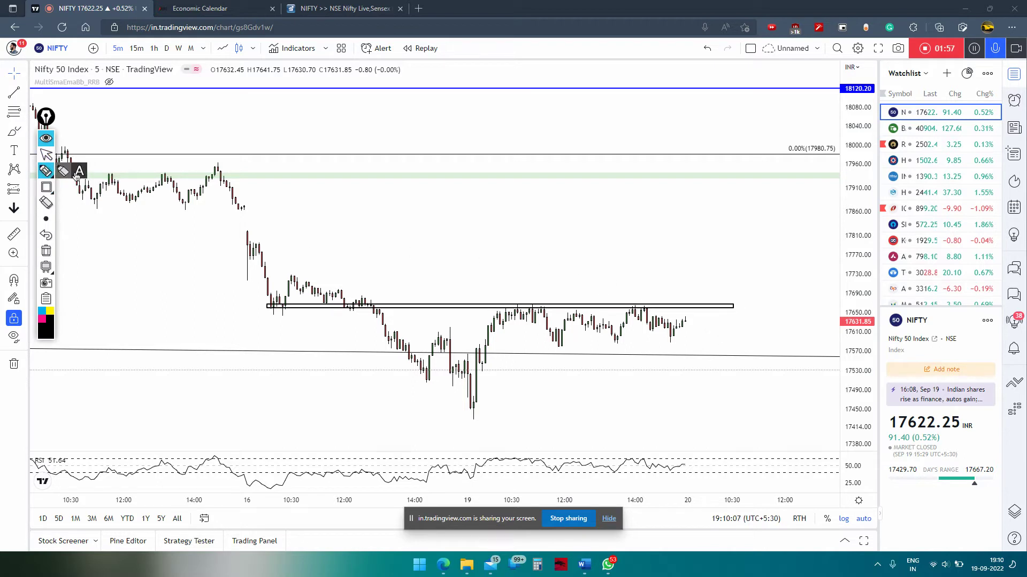
mouse_move(263, 360)
mouse_down()
mouse_move(272, 323)
mouse_move(279, 331)
mouse_up()
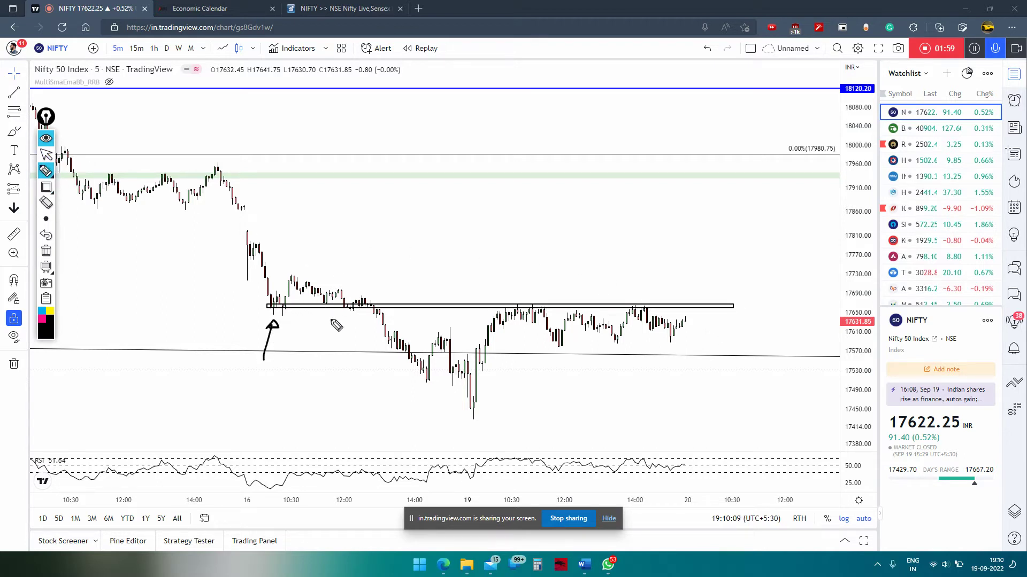
mouse_move(329, 359)
mouse_down()
mouse_move(339, 317)
mouse_move(416, 377)
mouse_up()
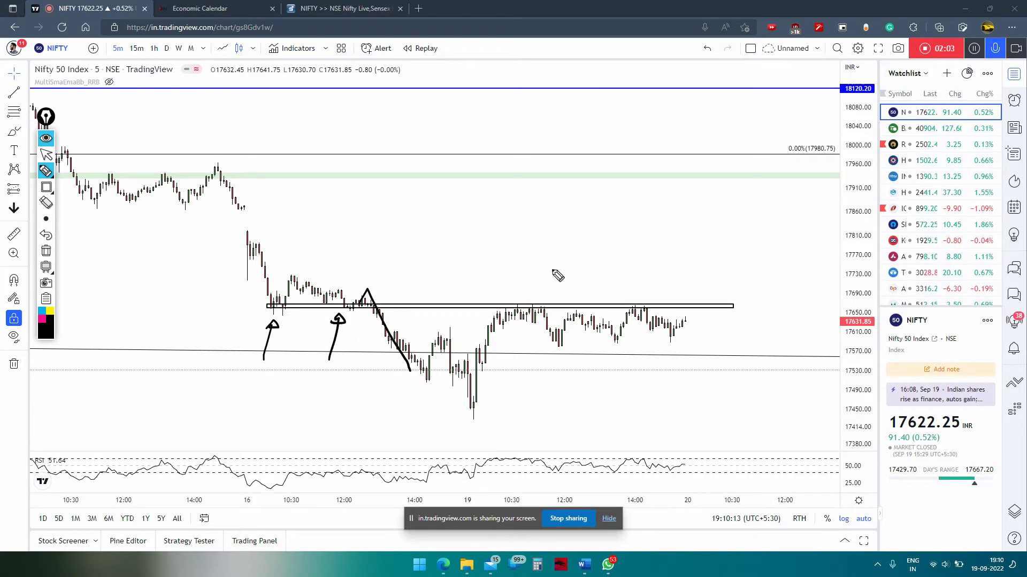
drag(552, 249, 544, 299)
drag(534, 284, 560, 289)
mouse_move(619, 265)
mouse_down()
mouse_move(619, 298)
mouse_move(627, 290)
mouse_up()
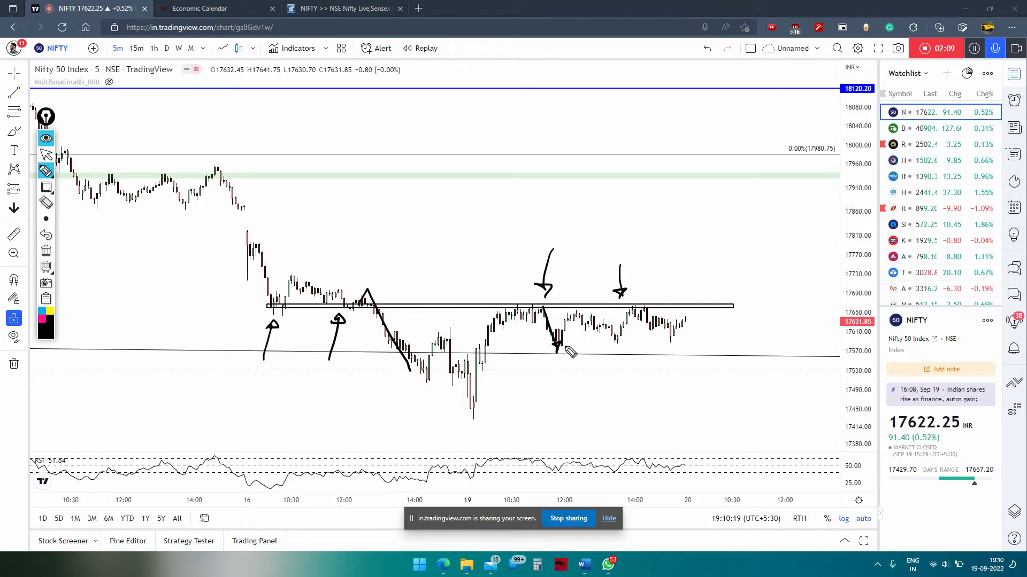
mouse_move(566, 351)
mouse_down()
mouse_move(551, 352)
mouse_move(565, 337)
mouse_move(568, 364)
mouse_up()
drag(477, 377, 578, 371)
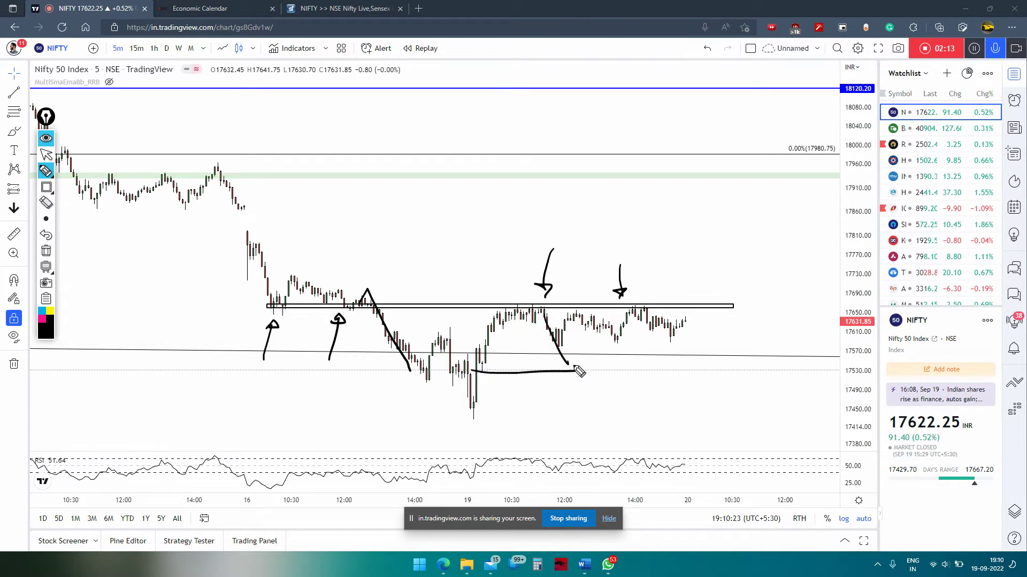
key(ctrl+z)
key(ctrl+z)
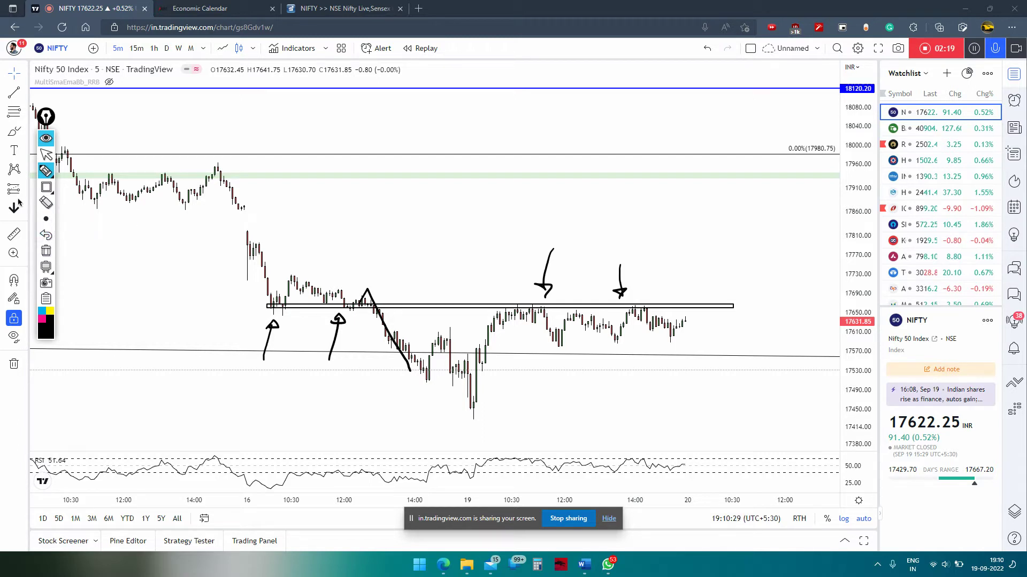
Step: Box the support zone along the candle lows
click(45, 187)
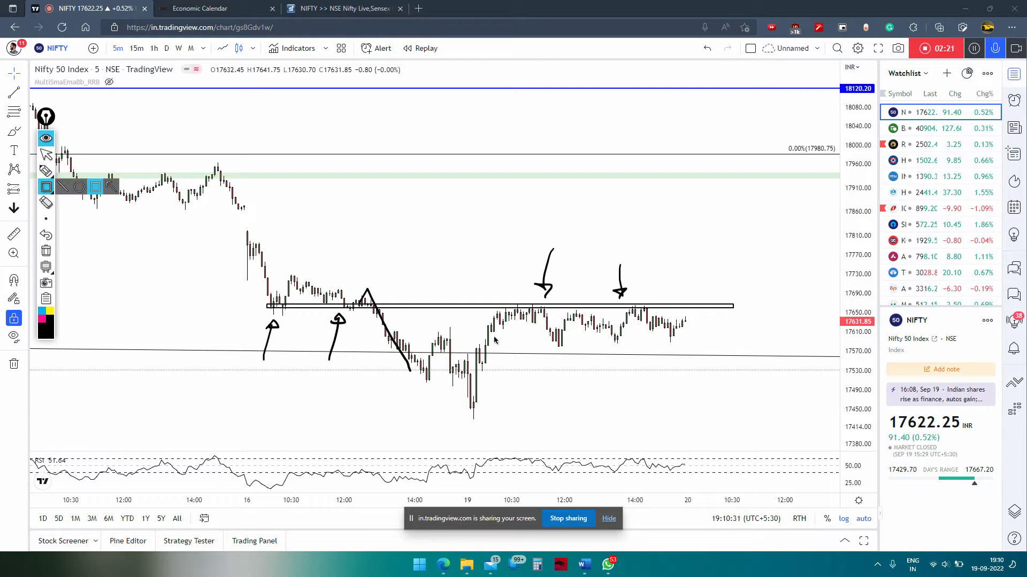
drag(432, 341, 865, 339)
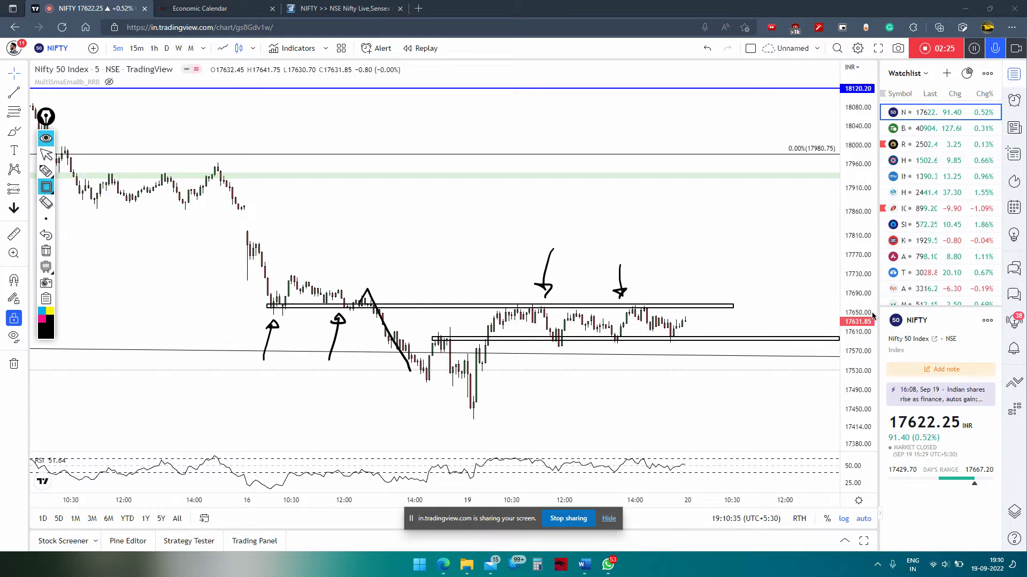
click(46, 154)
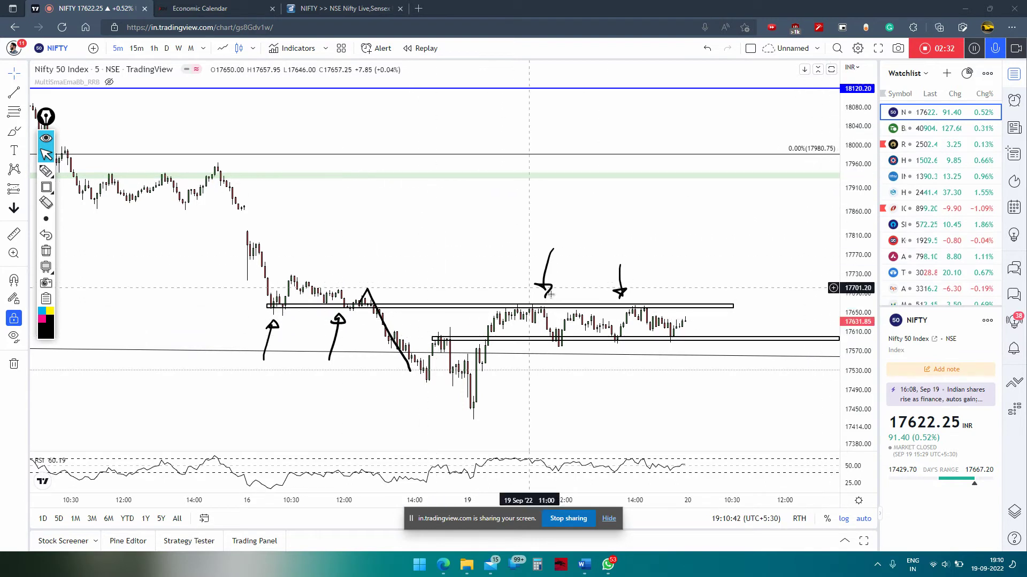
Step: Handwrite the 650-660 range and a lower price beside the box, then strike them through
click(46, 170)
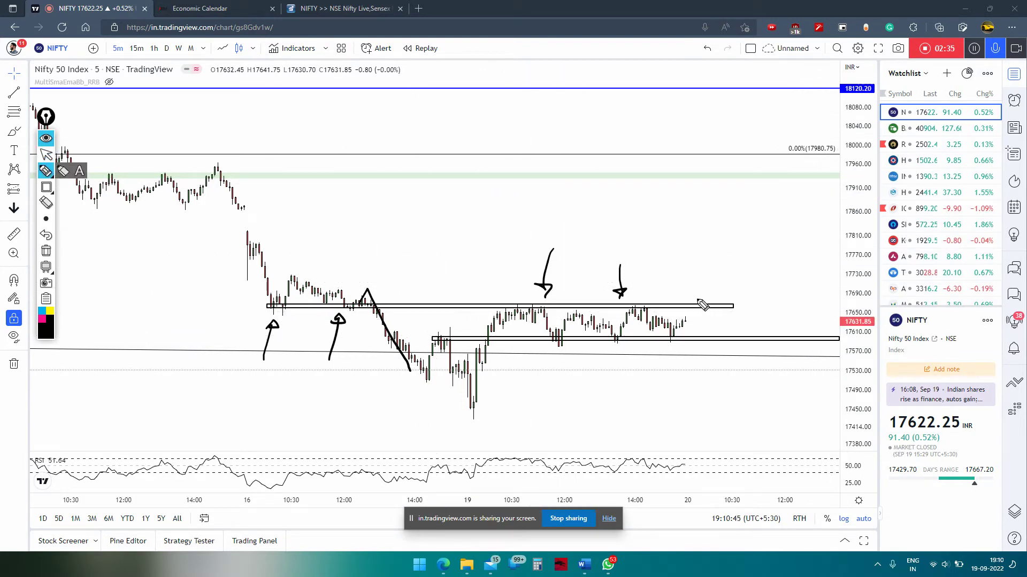
mouse_move(712, 293)
mouse_down()
mouse_move(722, 305)
mouse_move(762, 299)
mouse_up()
drag(754, 295, 810, 289)
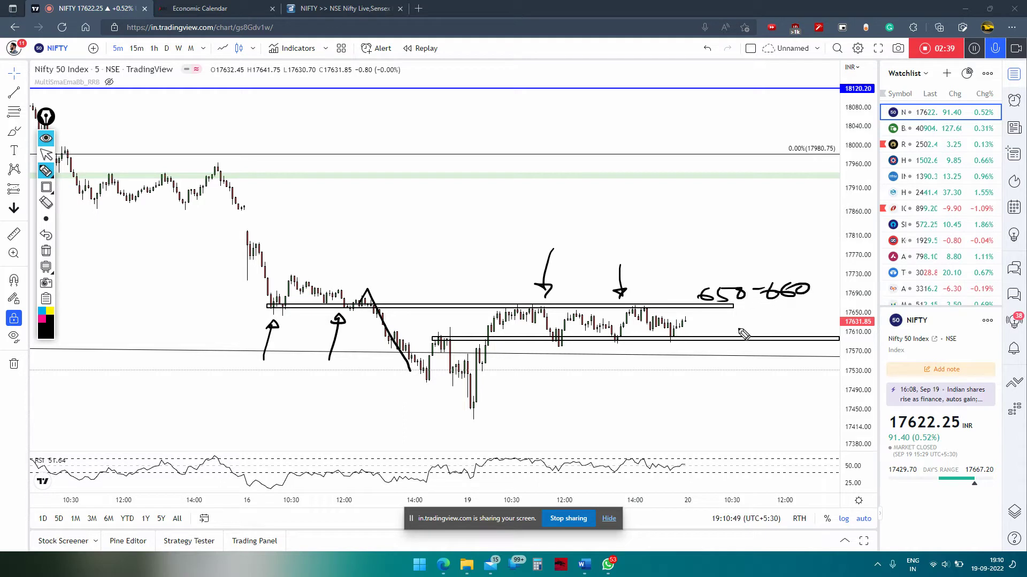
mouse_move(749, 320)
mouse_down()
mouse_move(751, 329)
mouse_move(773, 324)
mouse_up()
drag(789, 322, 800, 328)
mouse_move(679, 301)
mouse_down()
mouse_move(812, 289)
mouse_move(800, 345)
mouse_move(823, 253)
mouse_move(774, 336)
mouse_move(741, 289)
mouse_move(534, 293)
mouse_move(636, 357)
mouse_up()
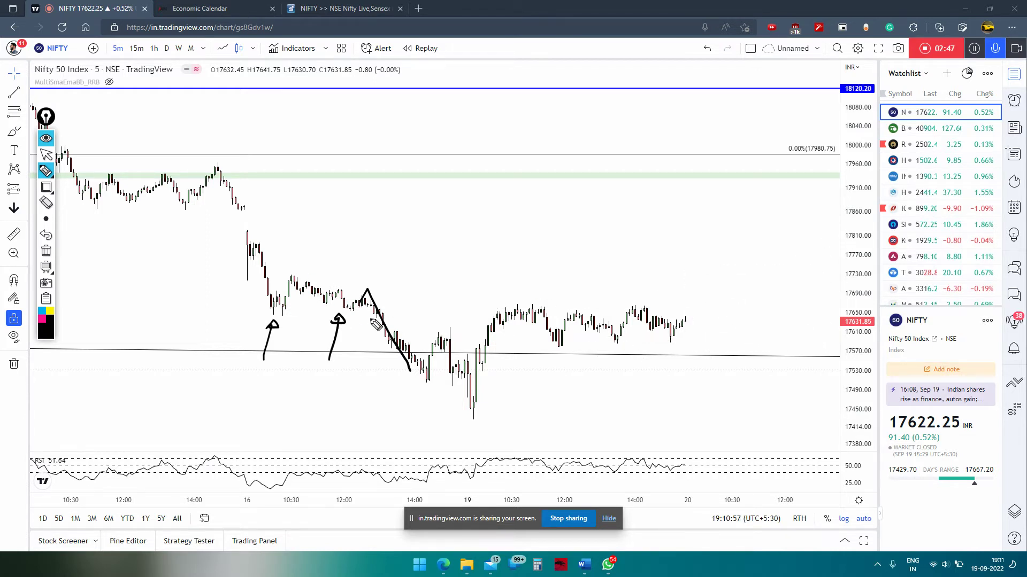
Step: Erase the arrows and peak stroke, then sketch trial lines along candle highs and lows
drag(224, 335, 307, 342)
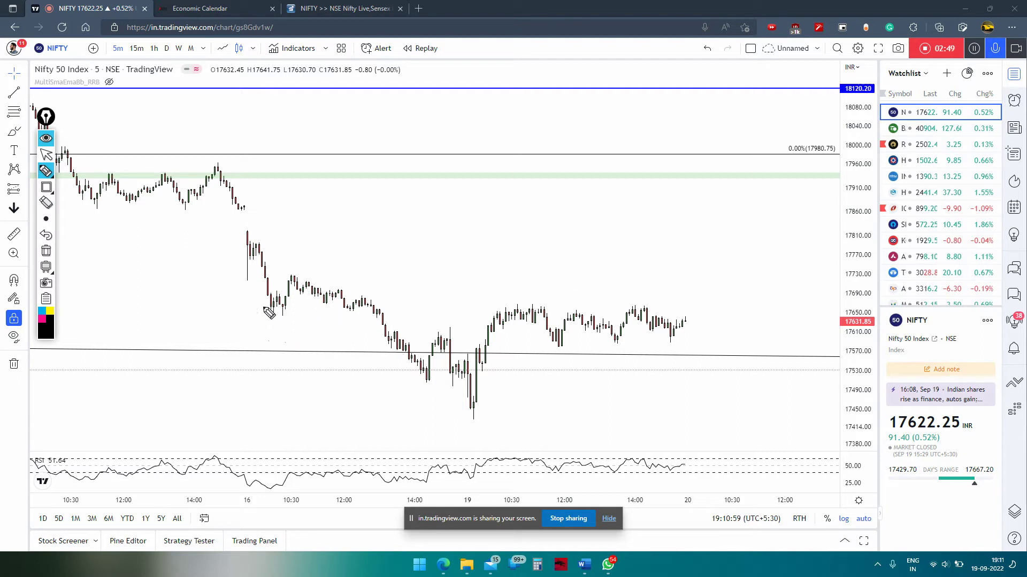
drag(270, 313, 726, 305)
mouse_move(654, 339)
mouse_down()
mouse_move(686, 290)
mouse_move(732, 273)
mouse_move(698, 303)
mouse_up()
mouse_move(486, 309)
mouse_down()
mouse_move(678, 304)
mouse_move(719, 284)
mouse_up()
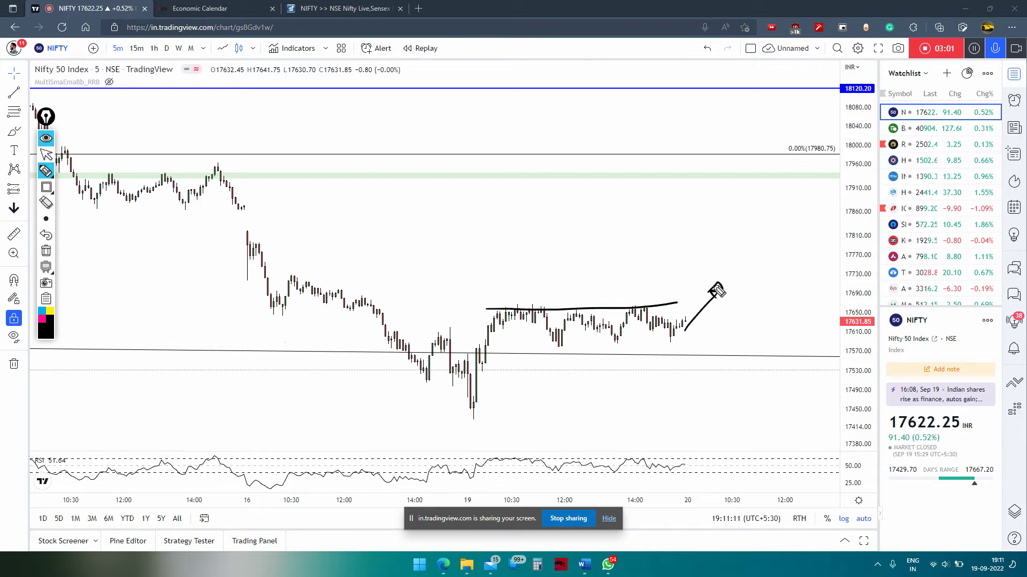
mouse_move(487, 340)
mouse_down()
mouse_move(709, 351)
mouse_move(731, 376)
mouse_up()
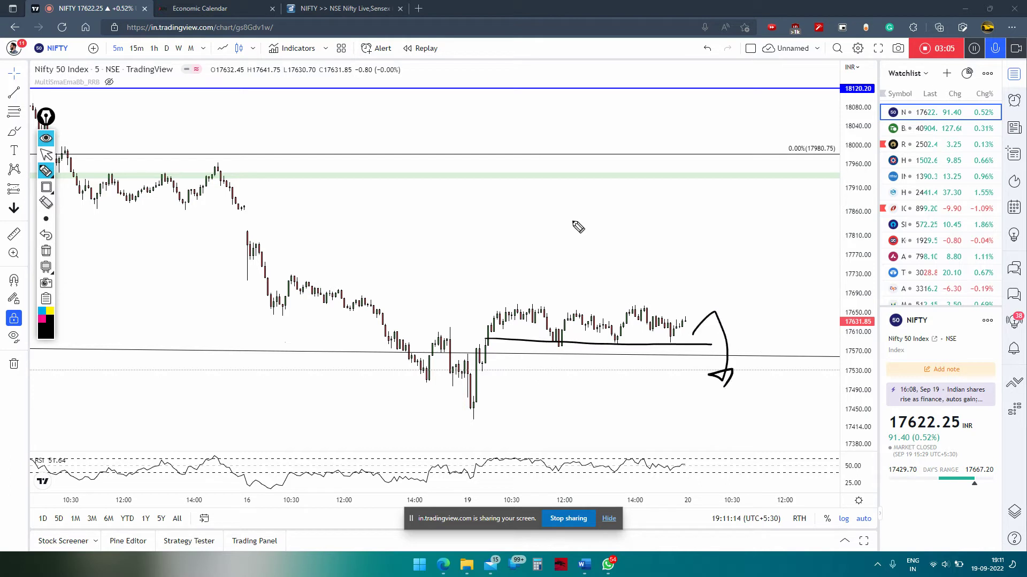
drag(518, 350, 740, 344)
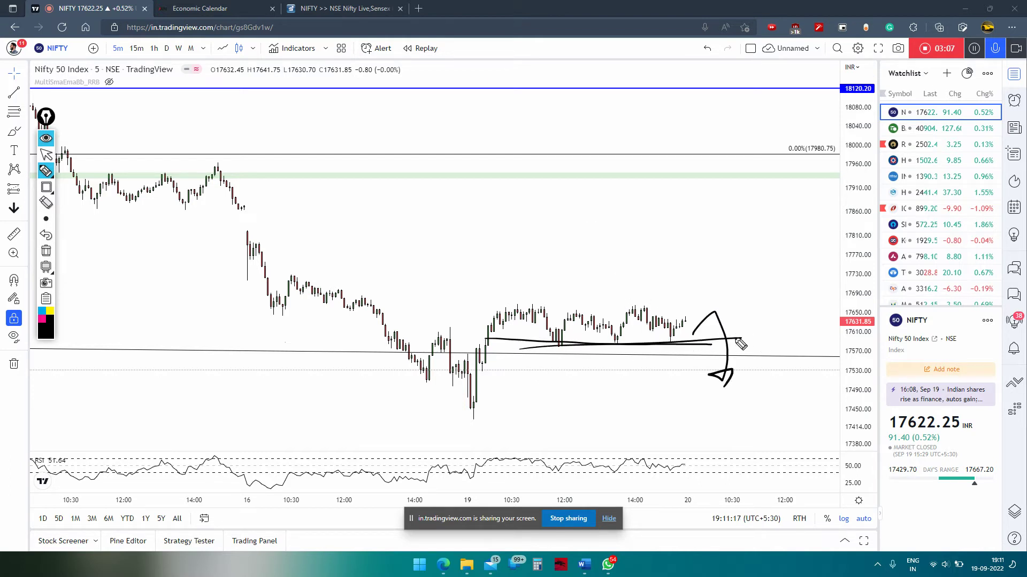
Step: Handwrite an underlined 17600 and sketch a resistance line with a rejection drop
mouse_move(569, 202)
mouse_down()
mouse_move(568, 229)
mouse_move(631, 217)
mouse_up()
drag(645, 211, 671, 210)
drag(581, 234, 680, 226)
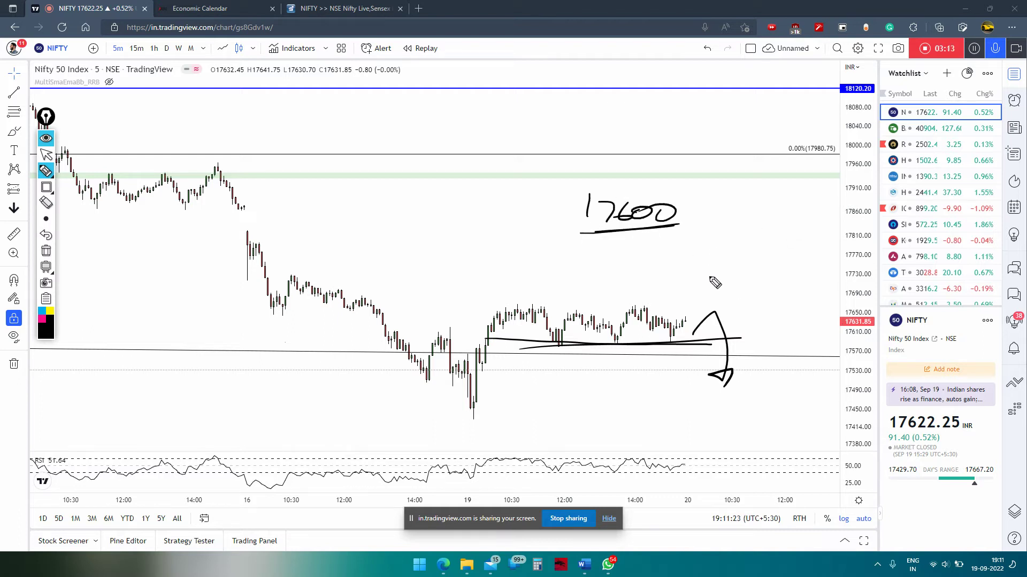
drag(492, 306, 704, 298)
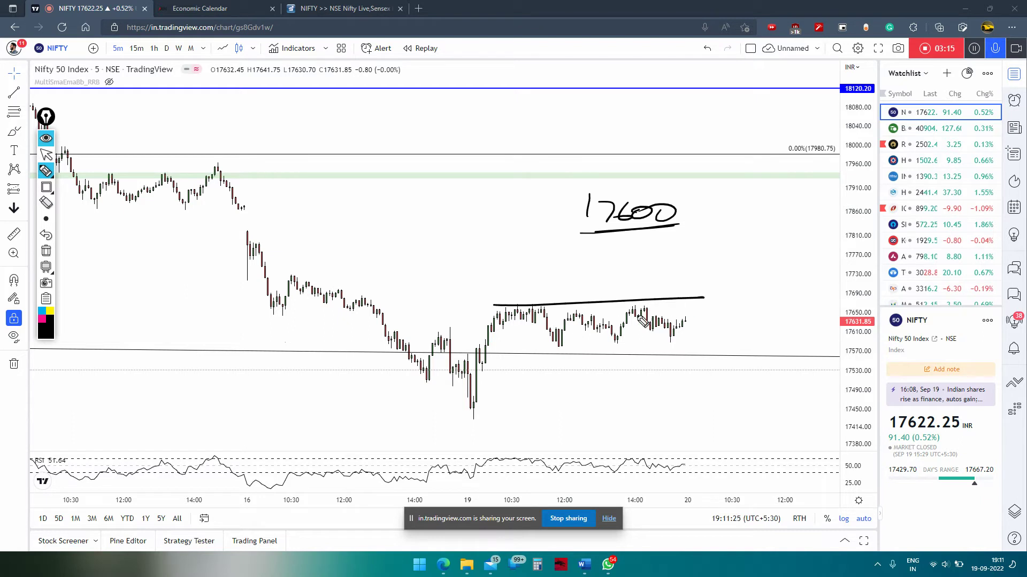
mouse_move(620, 339)
mouse_down()
mouse_move(684, 358)
mouse_move(686, 347)
mouse_up()
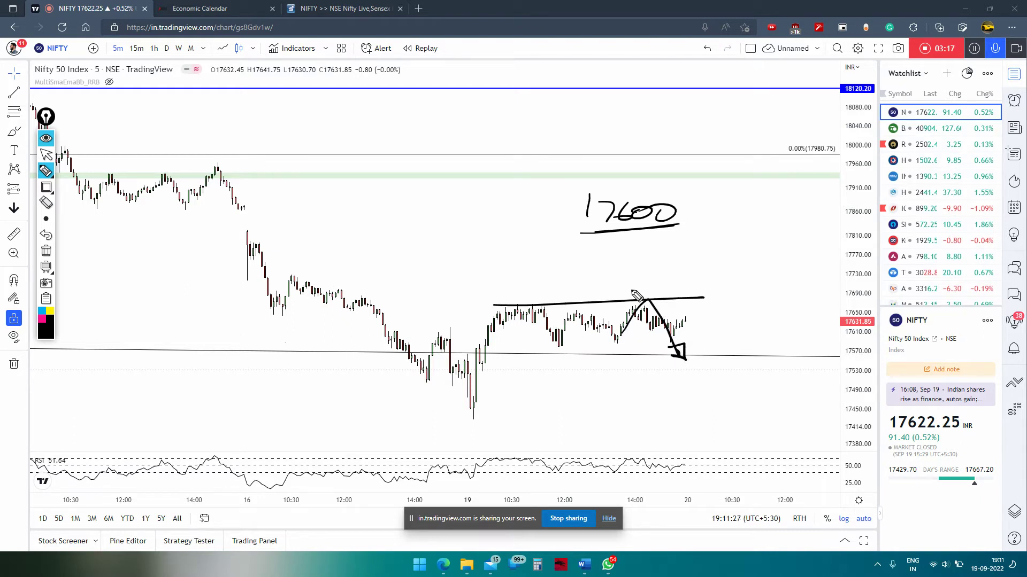
Step: Erase the 17600 note, lines and arrow, and put the annotation tools away
mouse_move(700, 206)
mouse_down()
mouse_move(660, 194)
mouse_move(687, 333)
mouse_up()
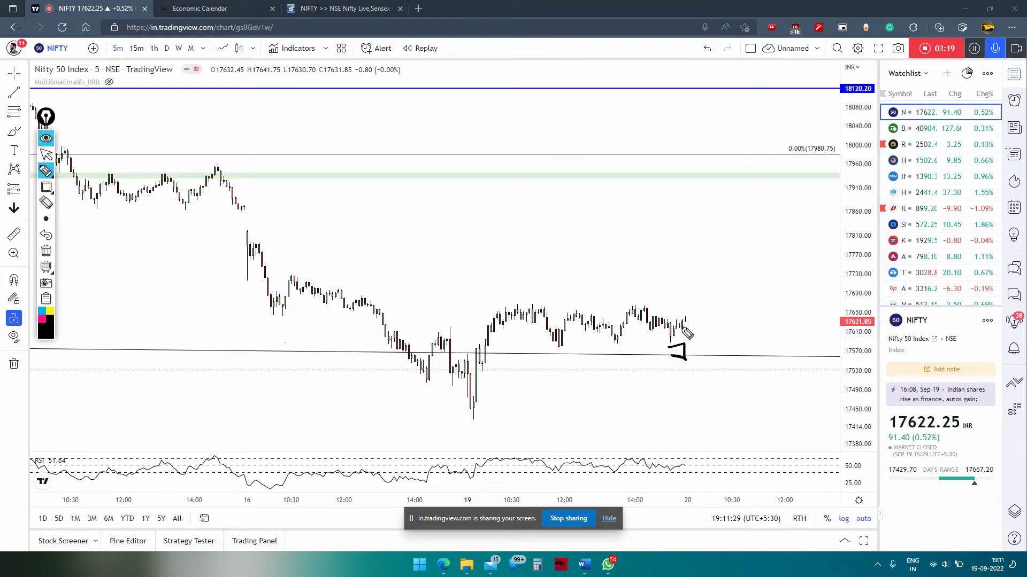
click(678, 354)
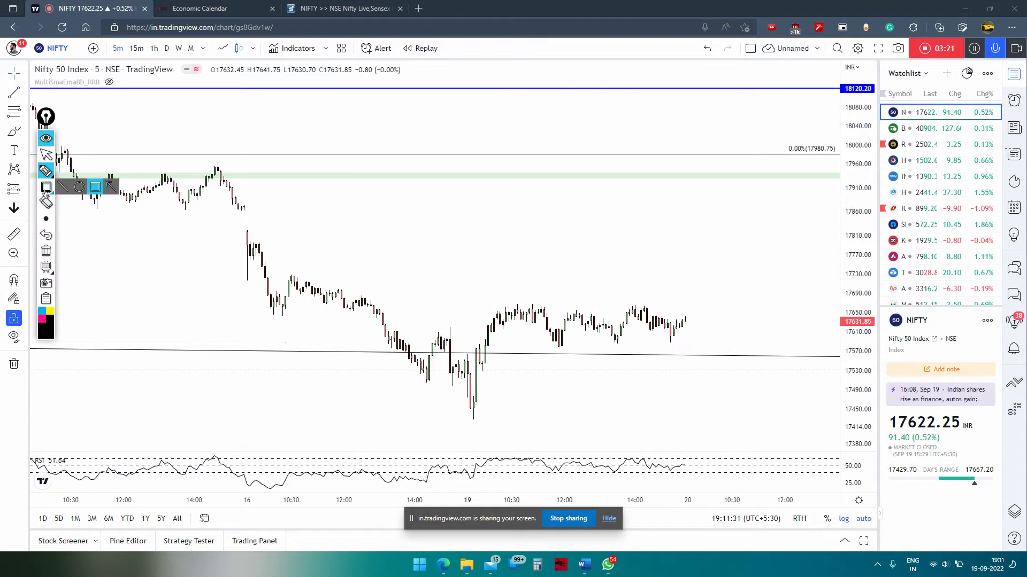
click(46, 154)
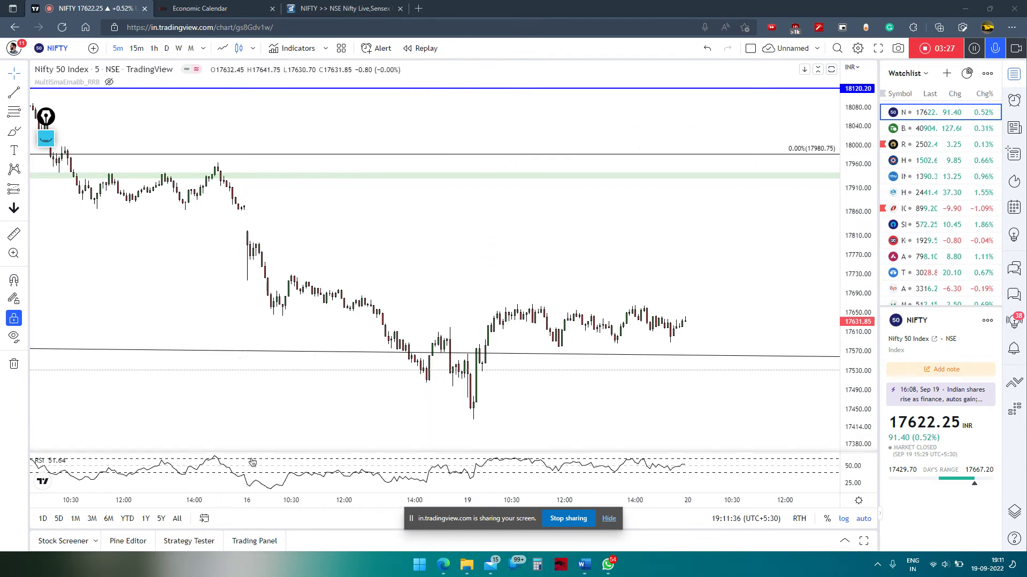
Step: Check the time axis options and pan the chart back to earlier days
right_click(235, 500)
mouse_move(271, 506)
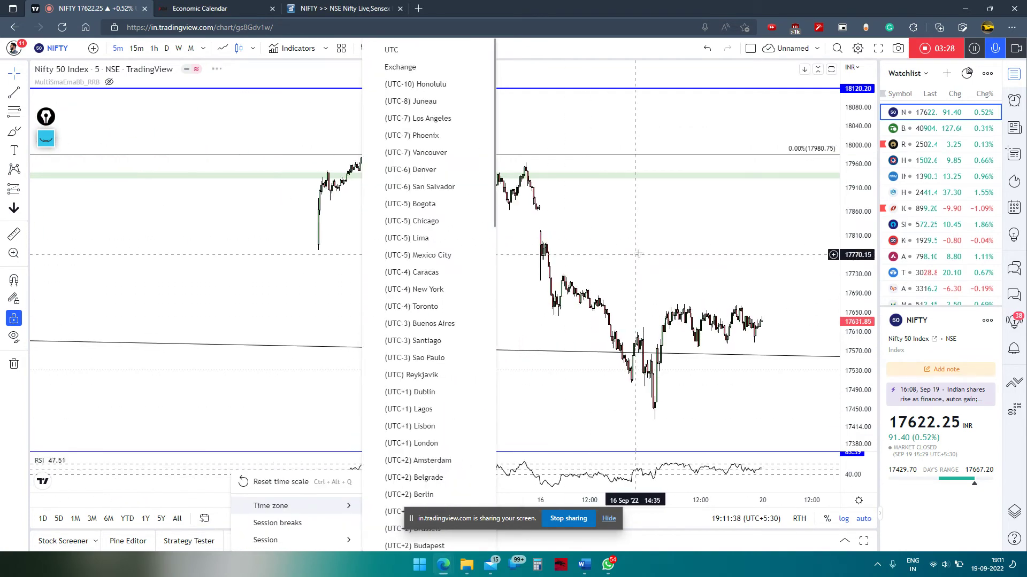
click(658, 236)
drag(674, 223, 602, 200)
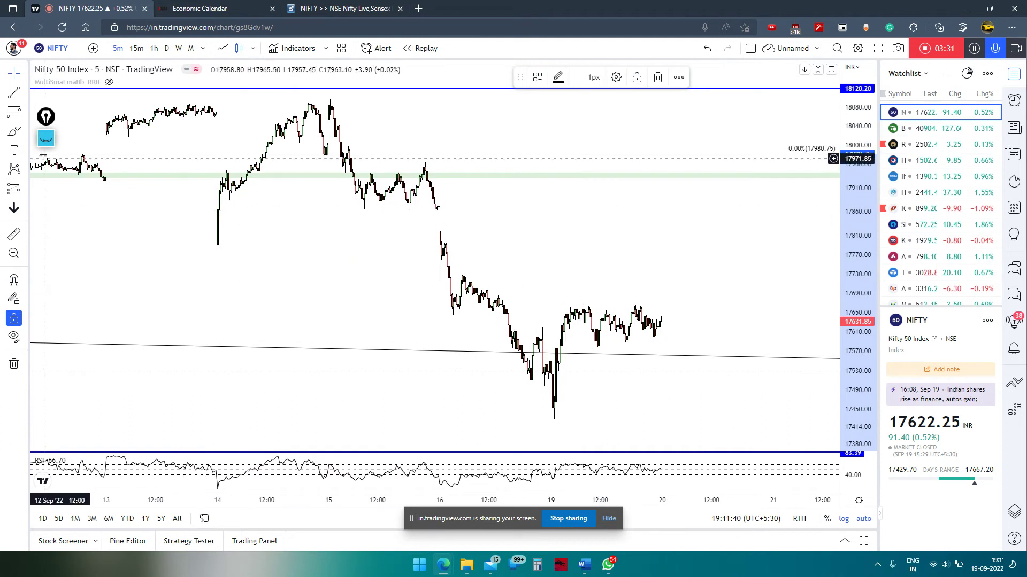
Step: Box six zones: resistance, support, and levels near 17500, 17440, 17725 and 17800
click(46, 188)
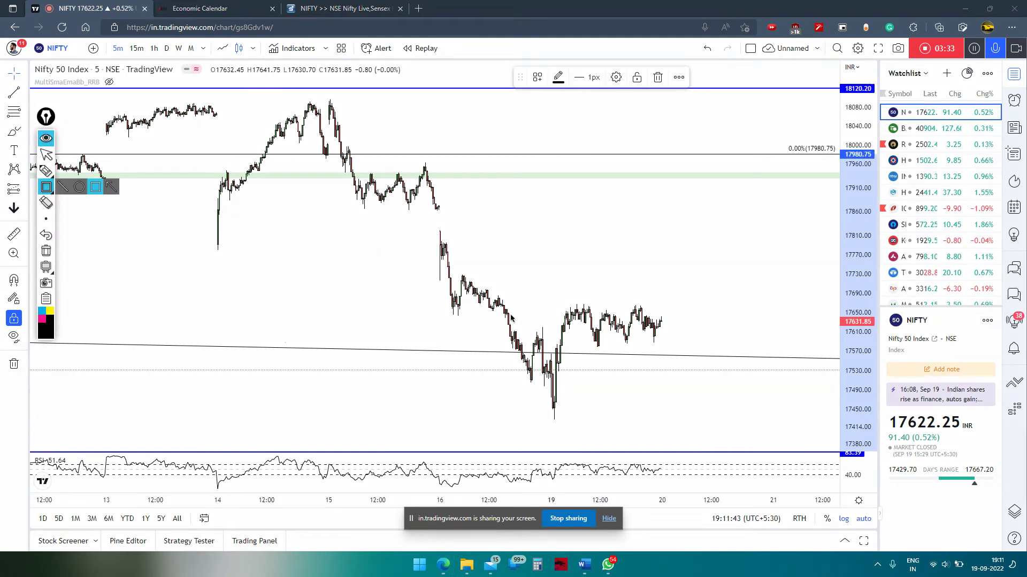
drag(451, 305, 749, 310)
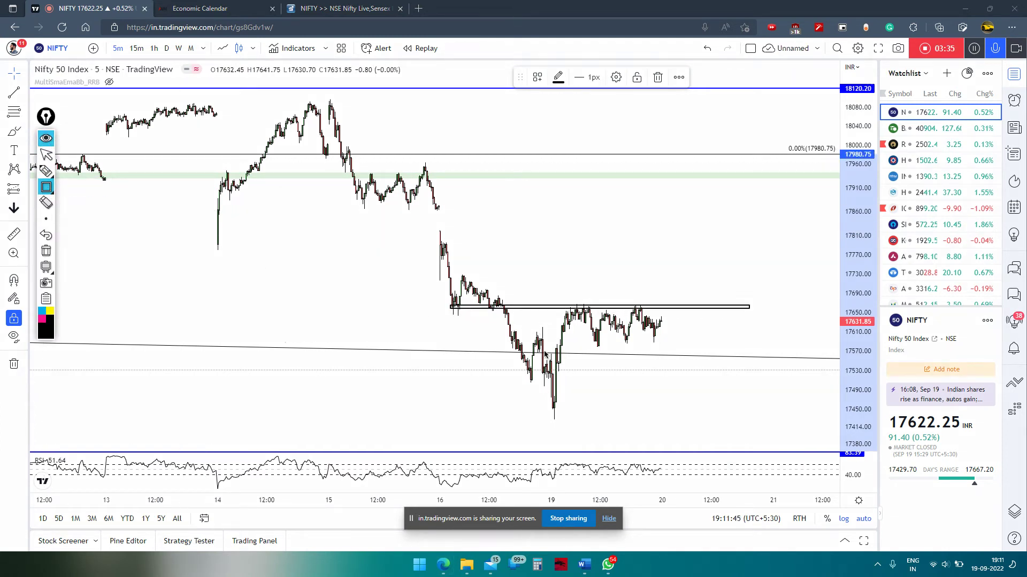
drag(513, 341, 840, 350)
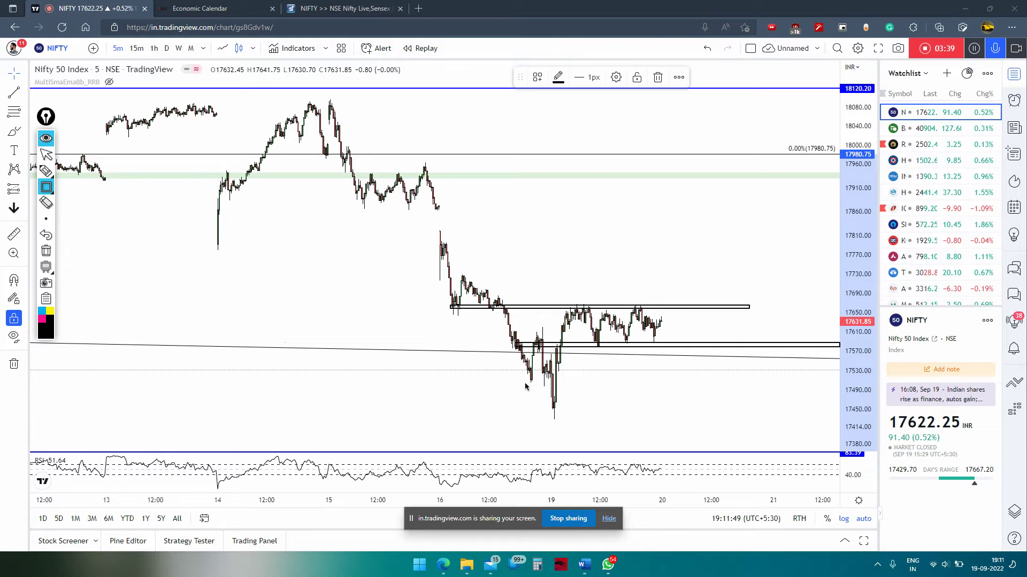
drag(525, 383, 839, 387)
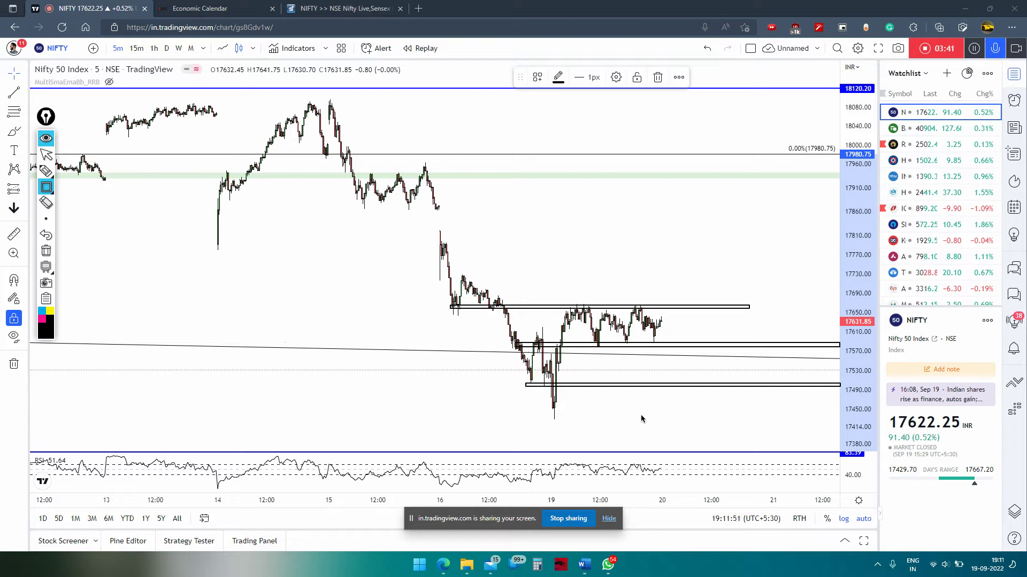
drag(548, 414, 840, 417)
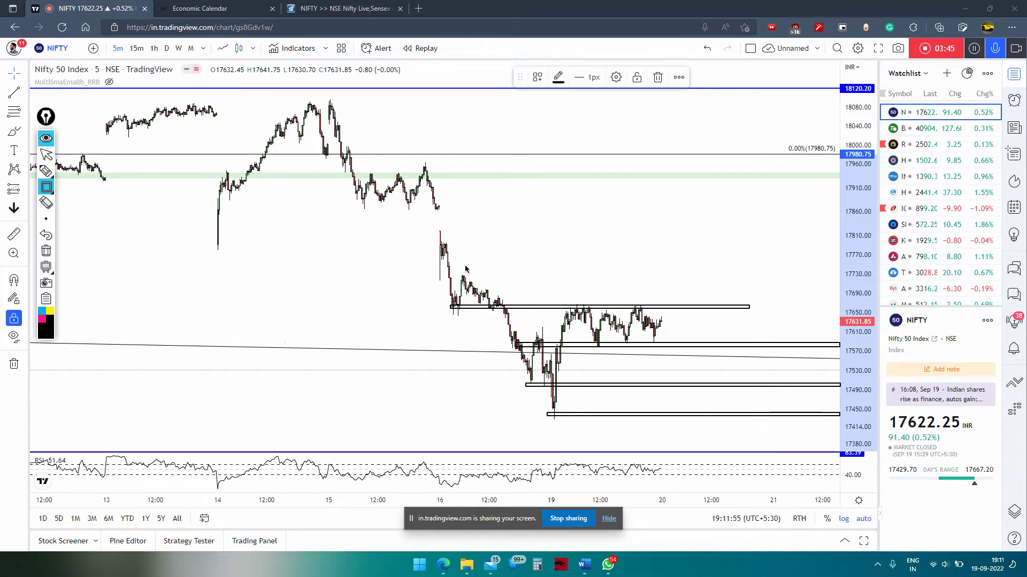
drag(440, 280, 840, 275)
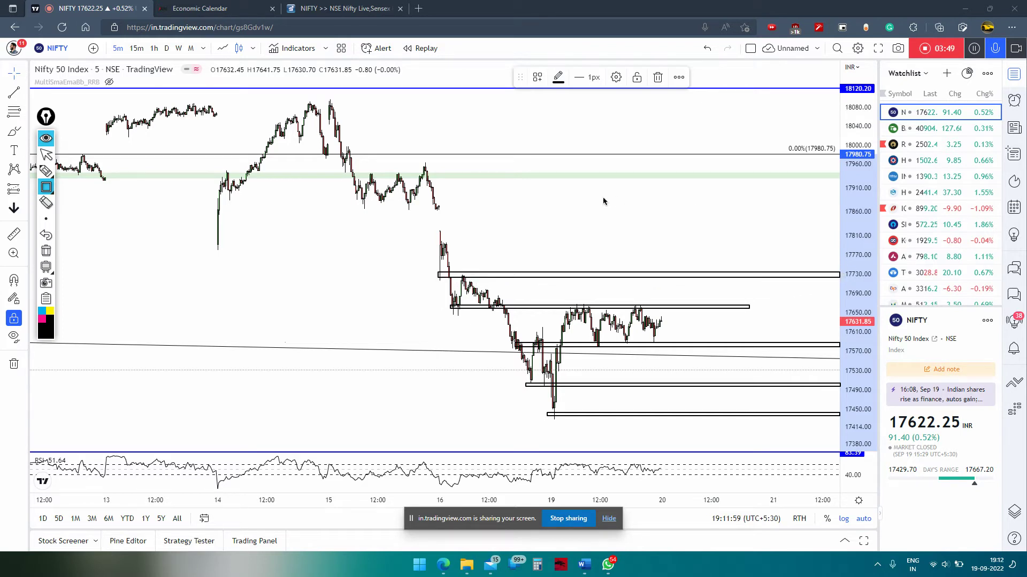
drag(213, 237, 839, 239)
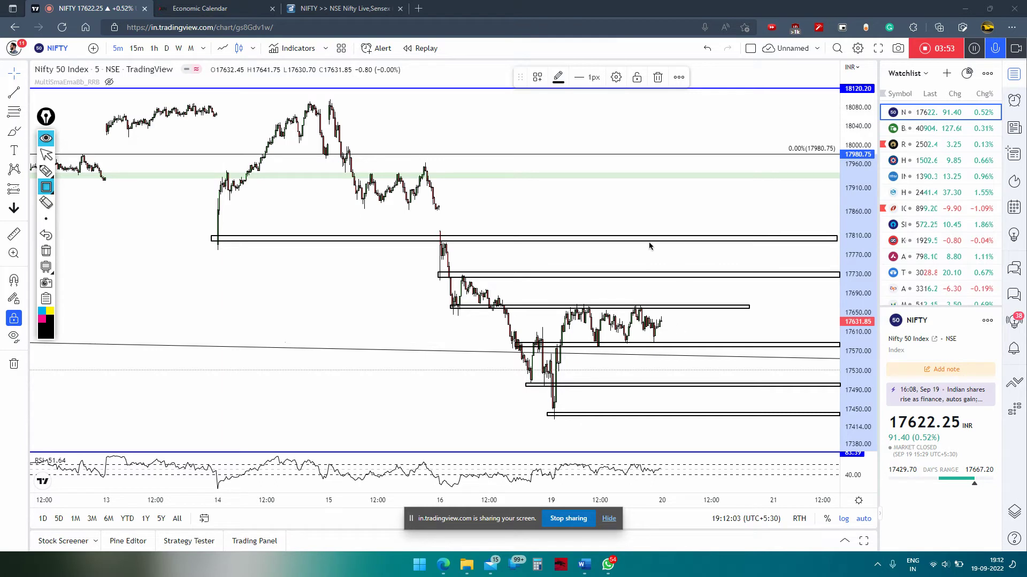
Step: Handwrite 17860 beside a drawn line and an underlined 17,380 near the bottom
click(46, 170)
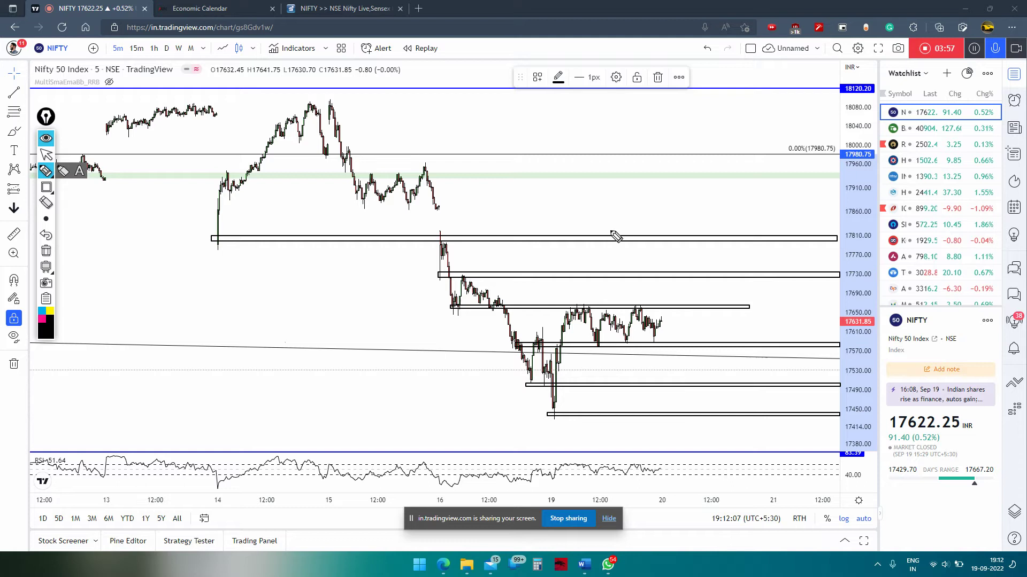
drag(355, 201, 503, 205)
mouse_move(514, 192)
mouse_down()
mouse_move(518, 205)
mouse_move(539, 195)
mouse_up()
mouse_move(555, 194)
mouse_down()
mouse_move(552, 206)
mouse_move(564, 199)
mouse_up()
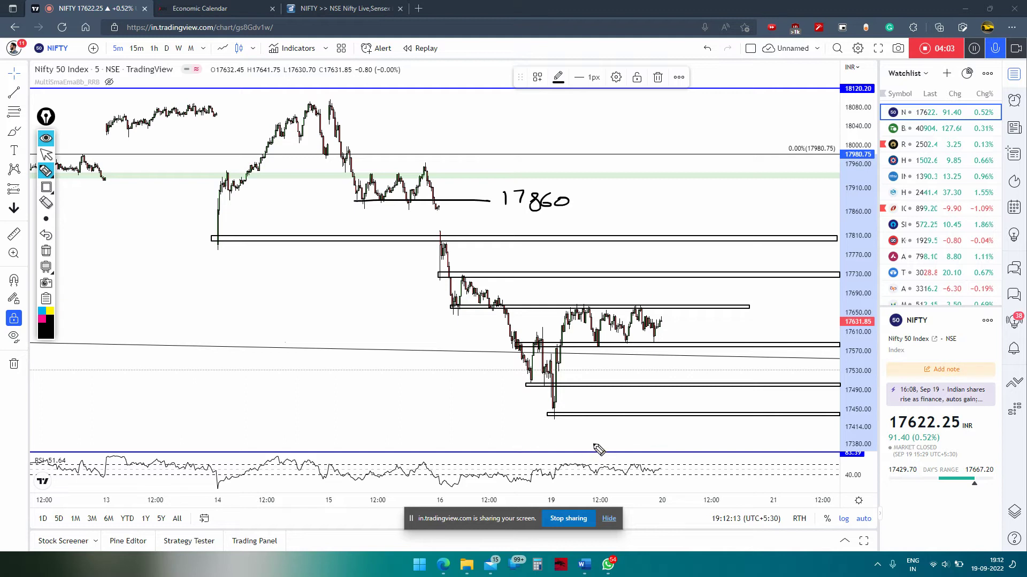
drag(619, 439, 626, 450)
mouse_move(642, 439)
mouse_down()
mouse_move(640, 449)
mouse_move(654, 441)
mouse_up()
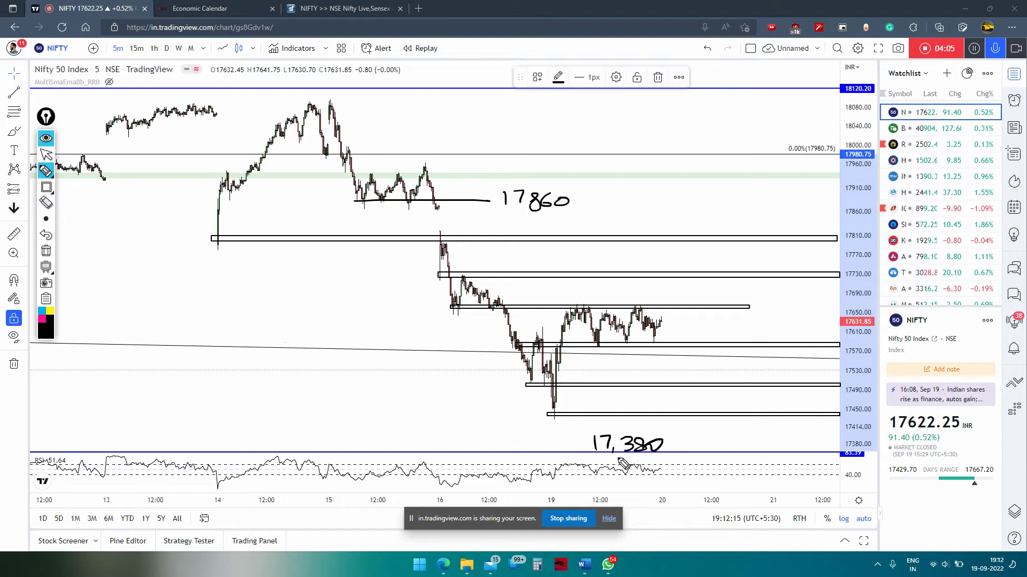
drag(598, 462, 663, 469)
Step: Clear all drawings and switch the chart to Bank Nifty
click(46, 251)
click(45, 154)
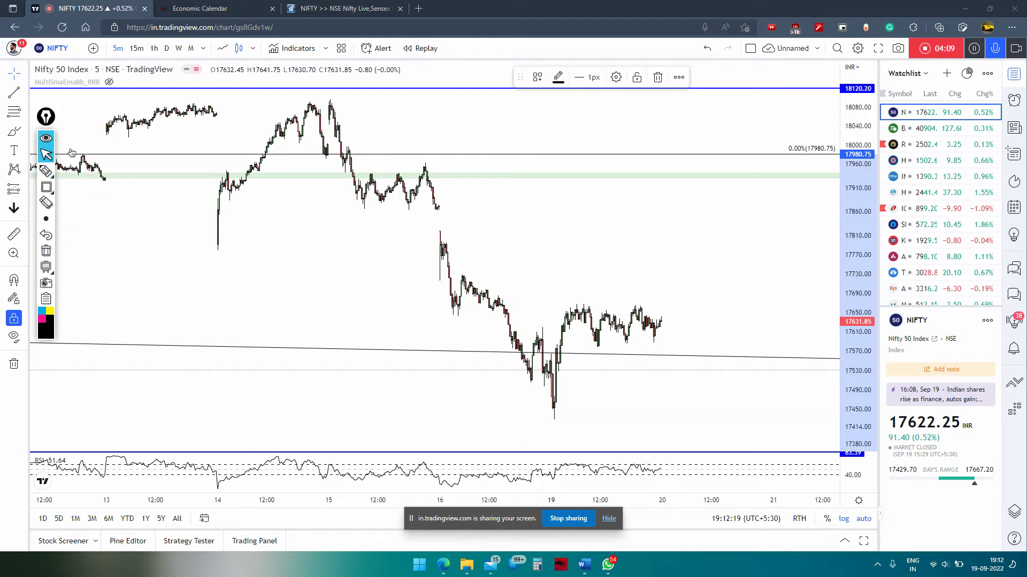
click(902, 129)
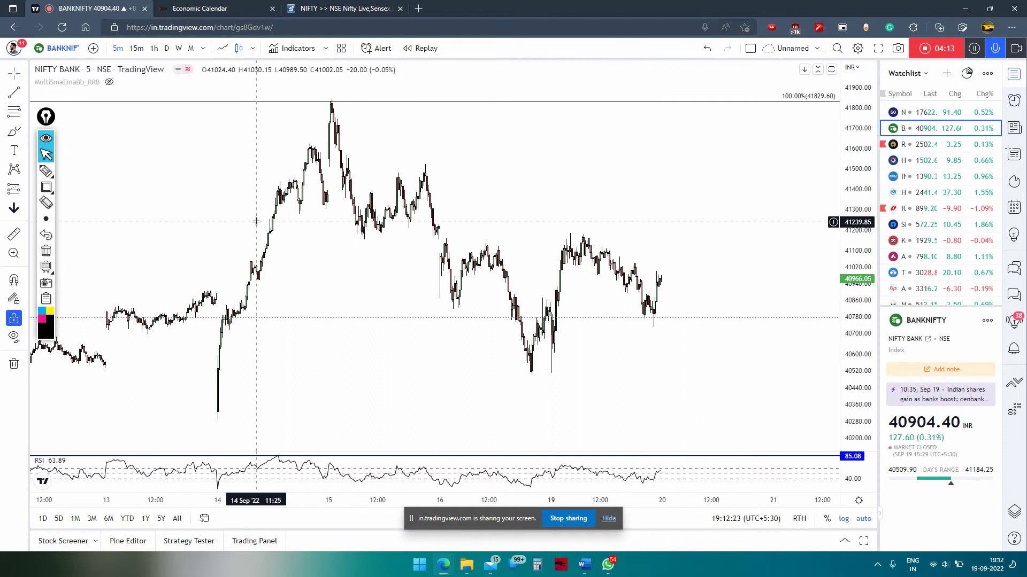
click(46, 170)
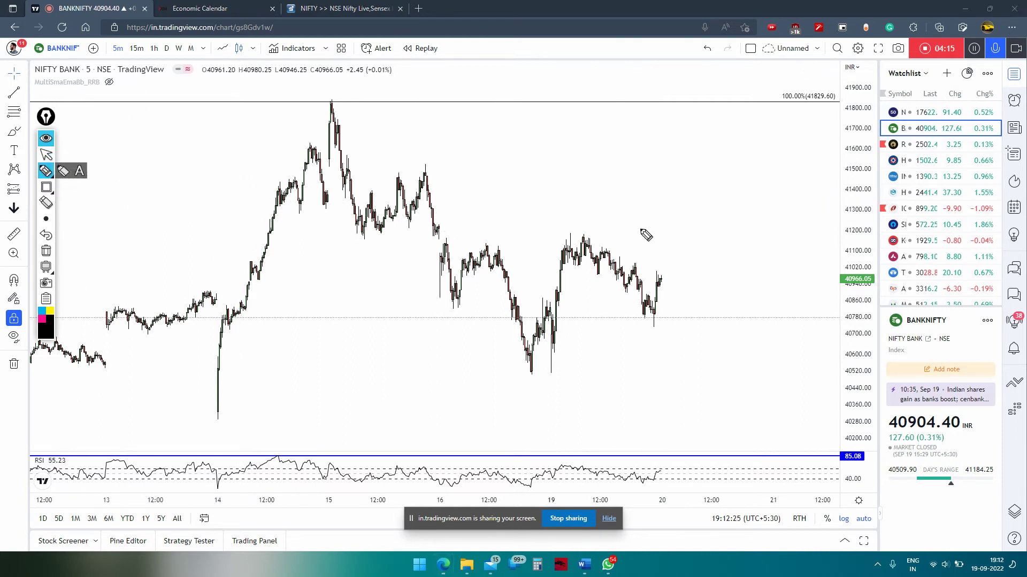
click(46, 155)
click(926, 112)
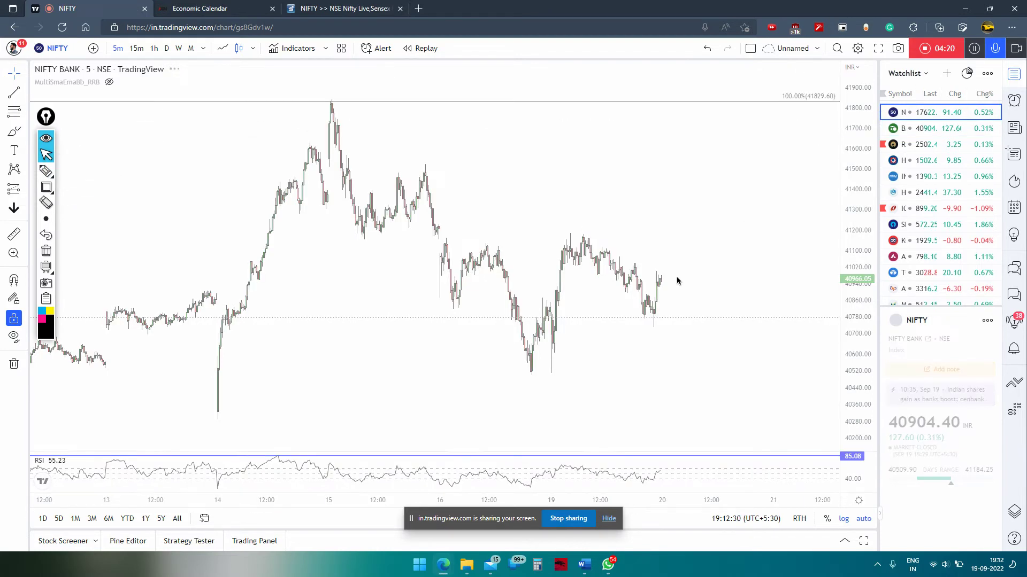
click(904, 128)
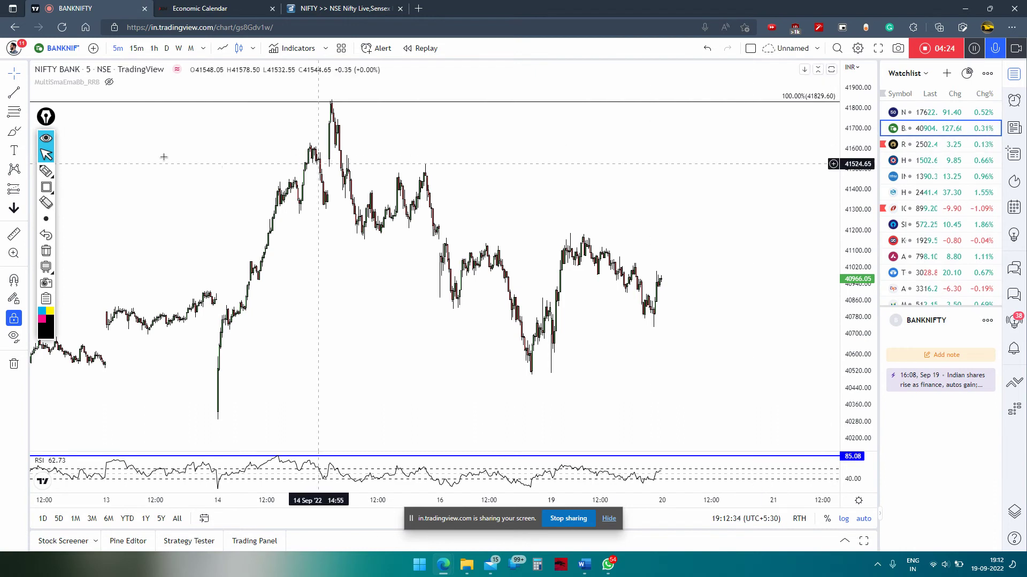
Step: Draw thin zone boxes near 41150, 40980, 40800, 40620, 40500 and 41500
click(46, 187)
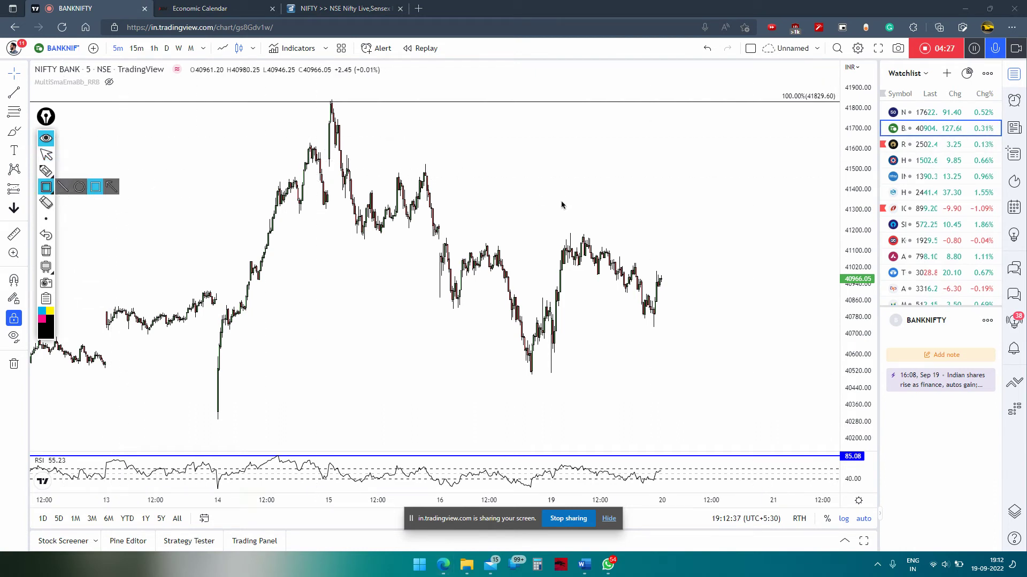
drag(355, 236, 842, 240)
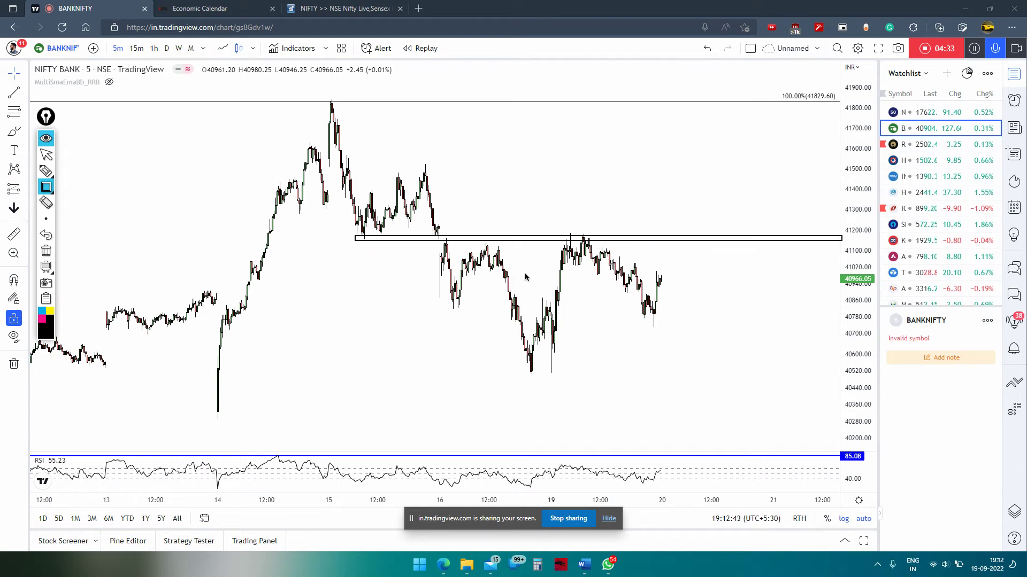
drag(532, 278, 840, 280)
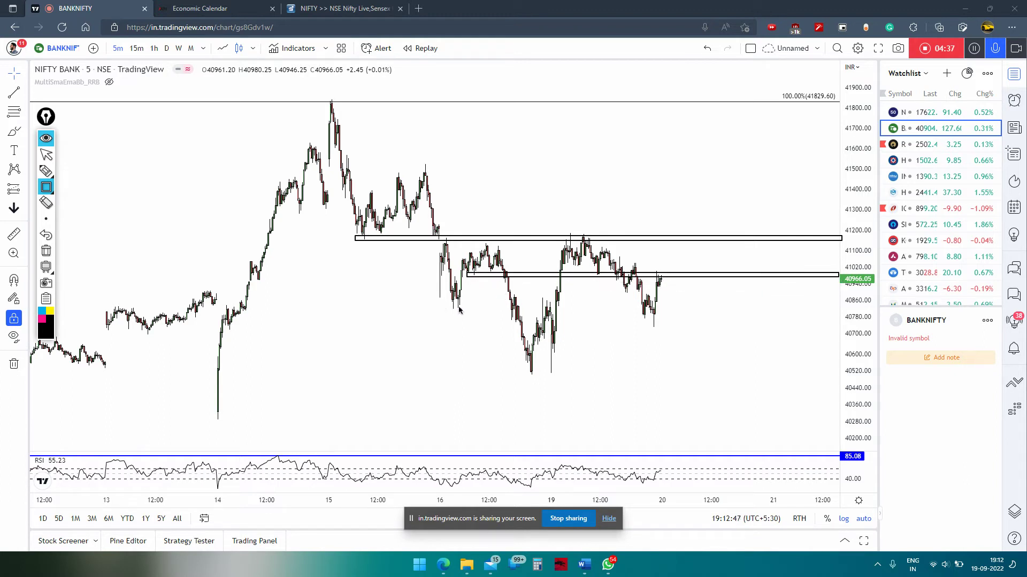
drag(438, 306, 842, 313)
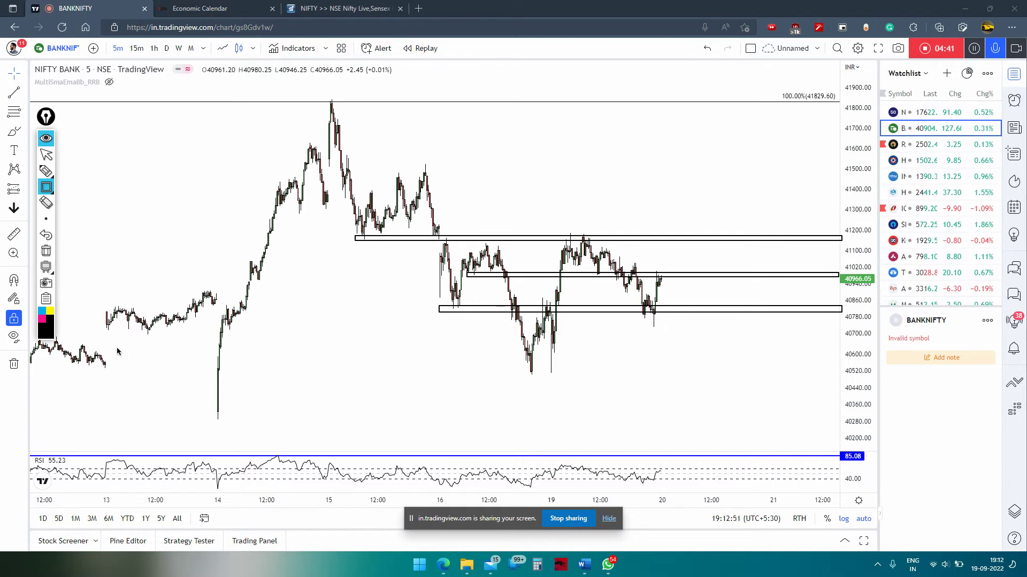
drag(80, 346, 841, 351)
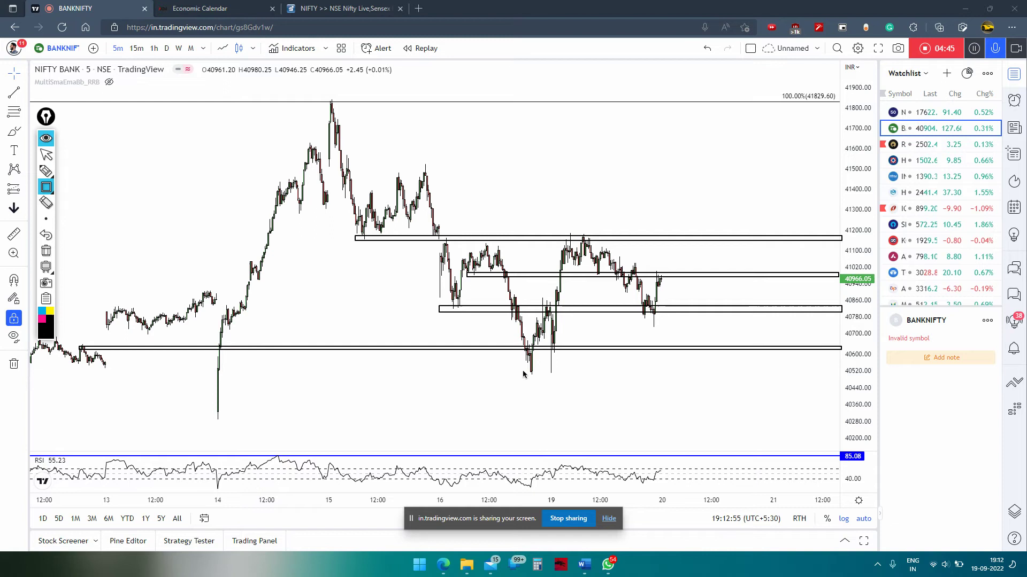
drag(523, 370, 839, 377)
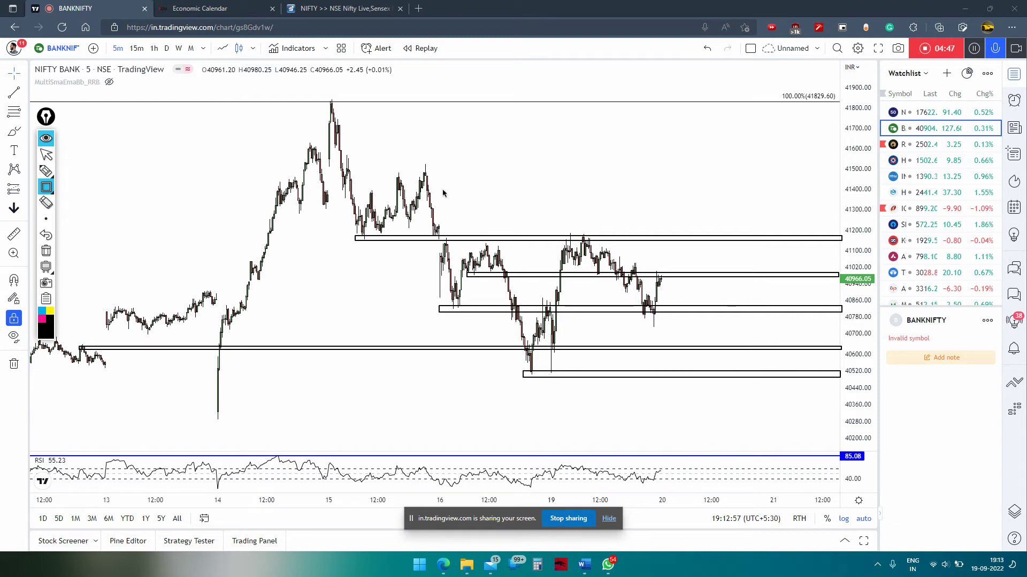
drag(343, 167, 841, 175)
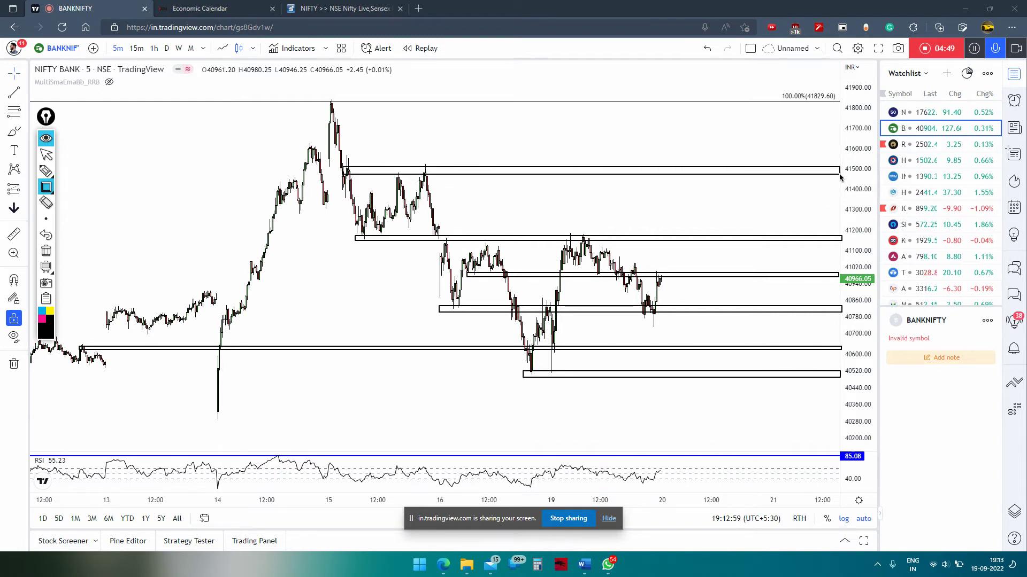
click(46, 170)
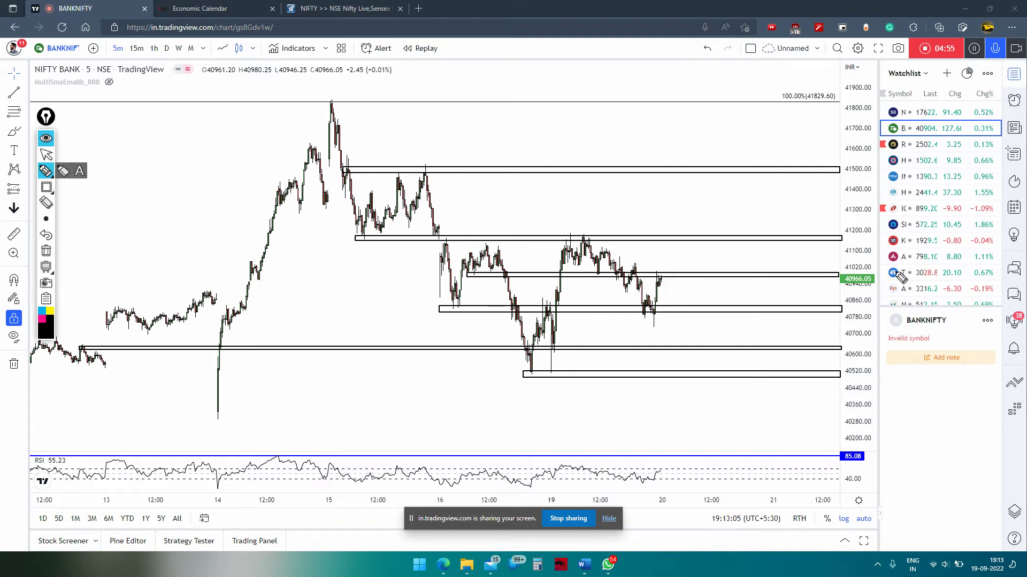
Step: Handwrite 41000, 40800, 40600 and 40500 beside their zones and circle the current price
drag(873, 270, 878, 283)
drag(788, 258, 841, 260)
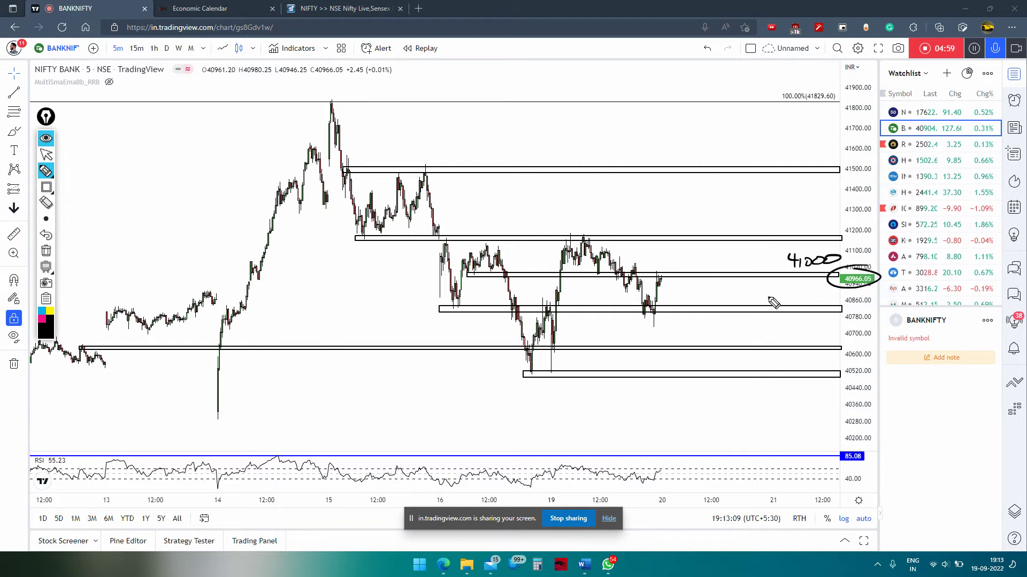
mouse_move(754, 292)
mouse_down()
mouse_move(763, 301)
mouse_move(805, 297)
mouse_up()
mouse_move(761, 344)
mouse_down()
mouse_move(766, 334)
mouse_move(799, 340)
mouse_up()
drag(807, 336, 814, 339)
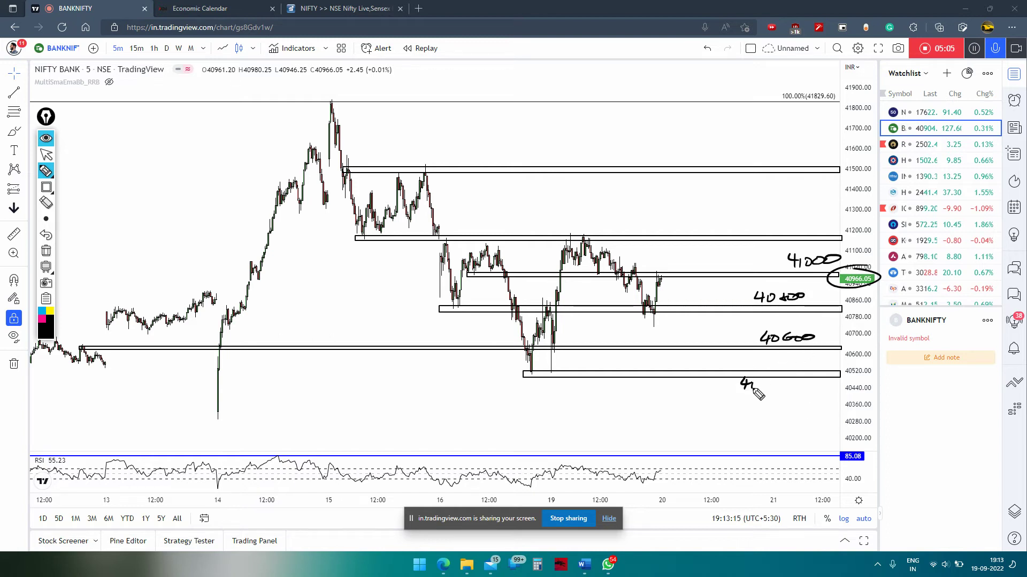
drag(754, 383, 752, 385)
mouse_move(770, 380)
mouse_down()
mouse_move(764, 392)
mouse_move(776, 385)
mouse_up()
drag(788, 381, 786, 385)
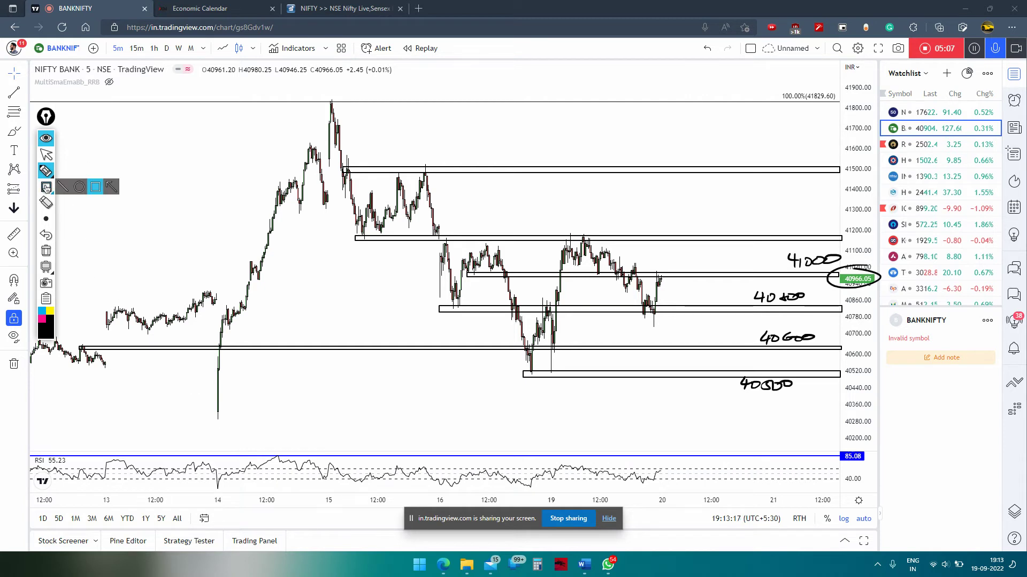
Step: Box a zone at the 40300 low and handwrite 41200 and 41500 above the upper zones
click(95, 186)
drag(214, 414, 840, 417)
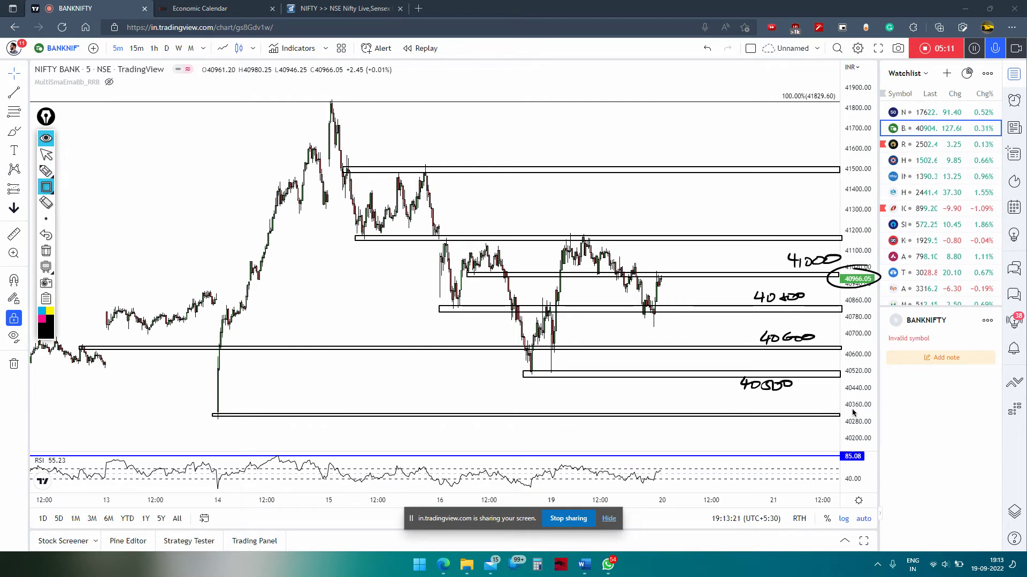
click(47, 171)
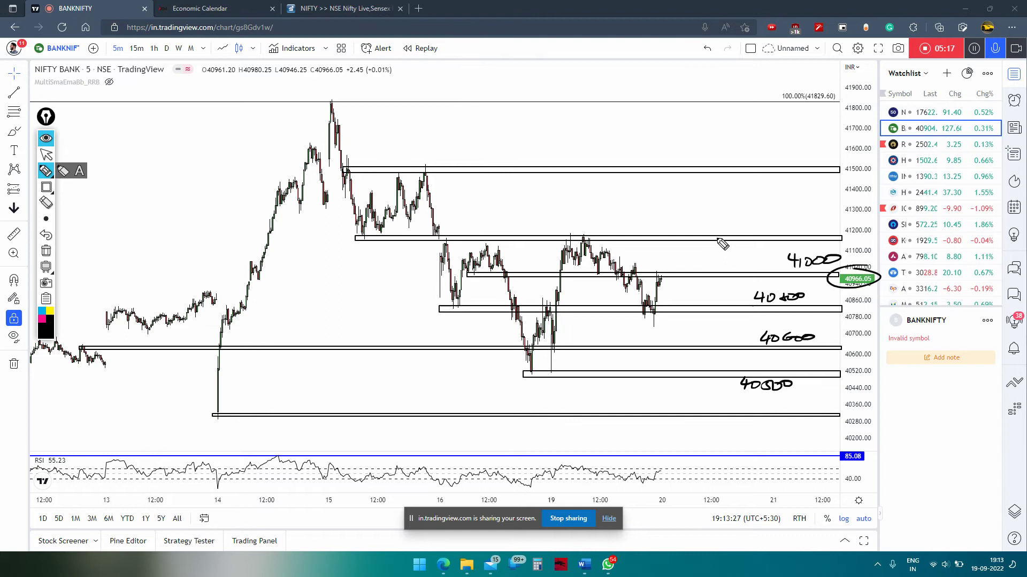
drag(713, 224, 746, 234)
drag(754, 223, 766, 223)
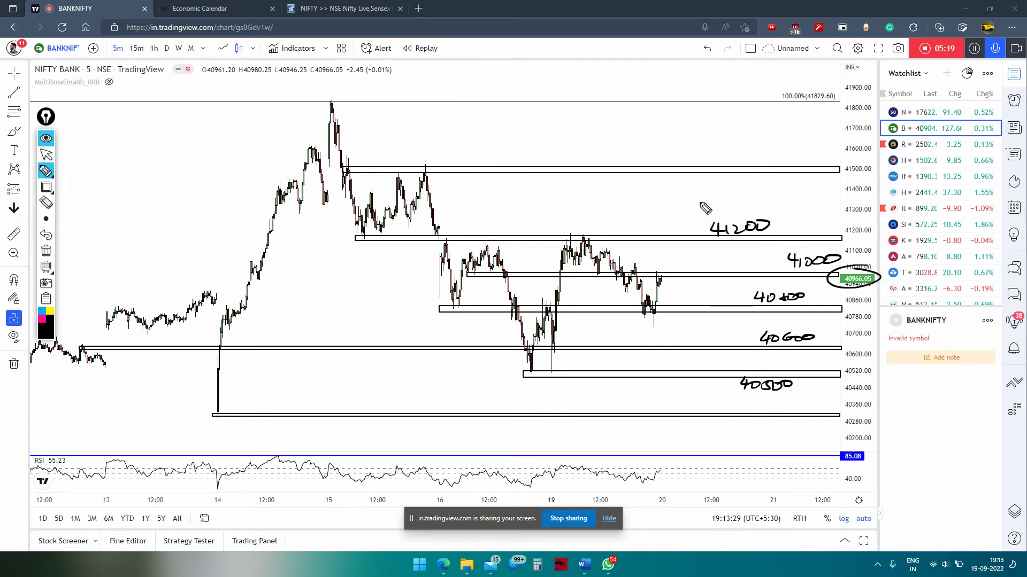
drag(703, 153, 704, 161)
mouse_move(713, 144)
mouse_down()
mouse_move(714, 161)
mouse_move(723, 159)
mouse_up()
drag(744, 145, 758, 146)
Step: Underline the highest peak, write 41829 and an S mark, then erase the 41829 label
drag(322, 103, 367, 103)
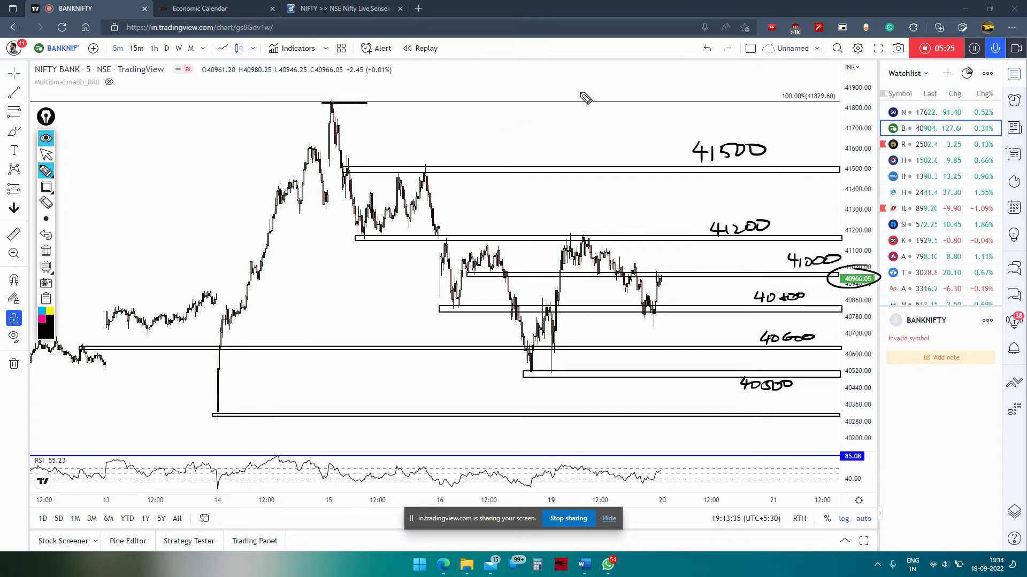
mouse_move(640, 84)
mouse_down()
mouse_move(651, 98)
mouse_move(696, 99)
mouse_up()
drag(704, 85, 700, 100)
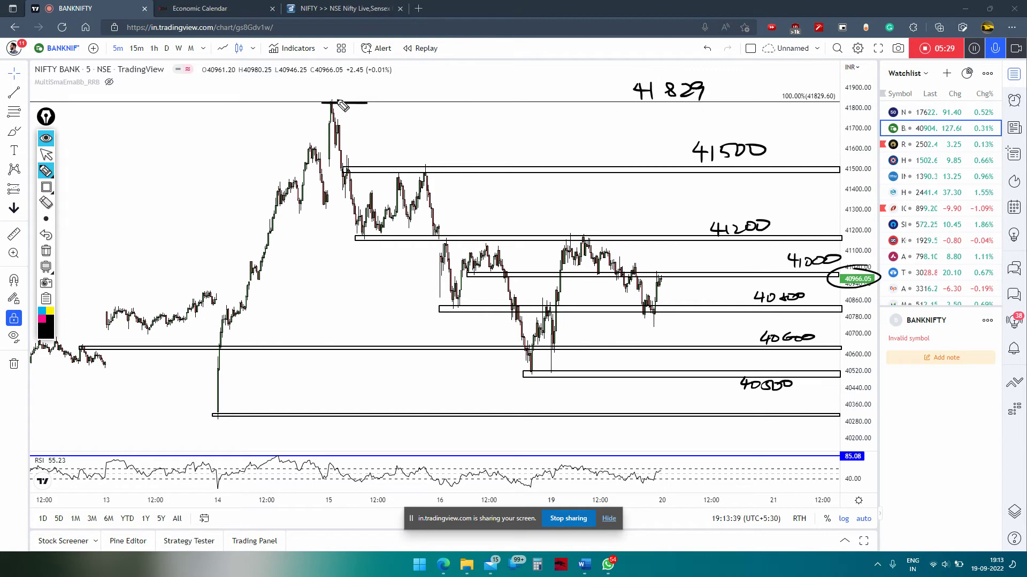
mouse_move(331, 99)
mouse_down()
mouse_move(350, 97)
mouse_move(335, 104)
mouse_up()
drag(390, 81, 401, 88)
mouse_move(396, 80)
mouse_down()
mouse_move(396, 94)
mouse_move(408, 81)
mouse_move(426, 88)
mouse_up()
click(436, 84)
drag(634, 91, 737, 92)
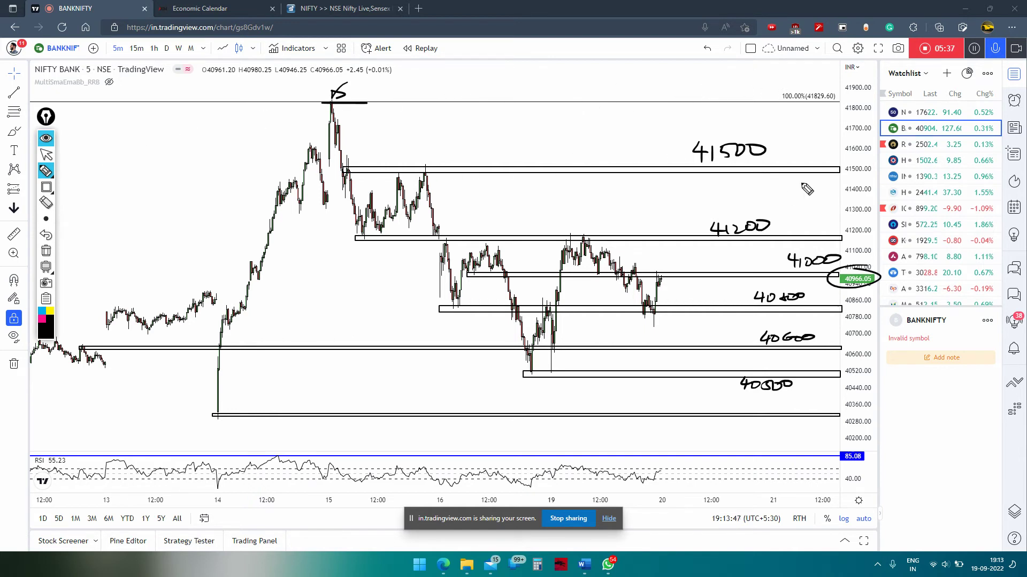
Step: Clear the chart drawings and switch to the Economic Calendar page
click(46, 250)
click(46, 154)
click(47, 139)
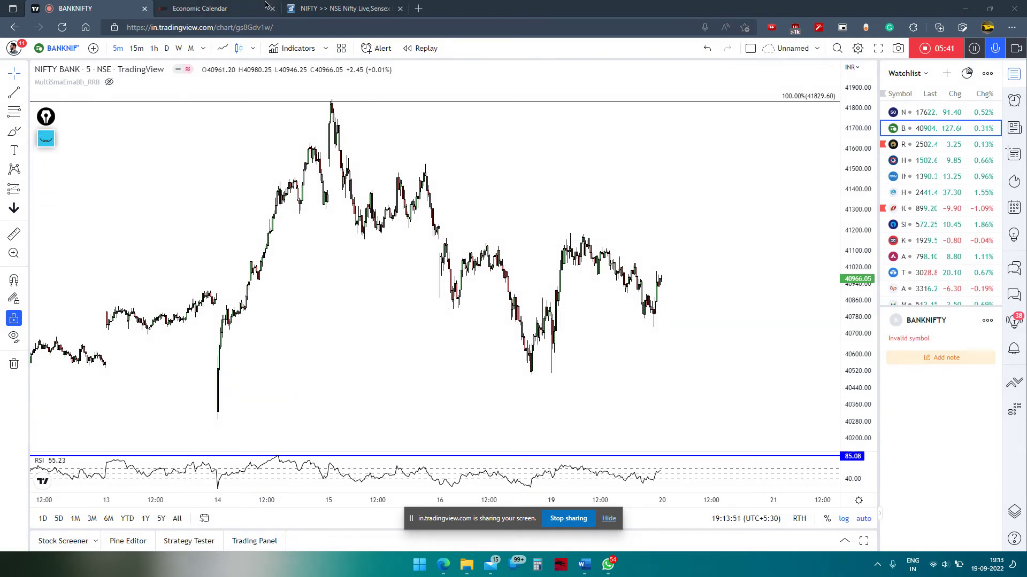
click(231, 8)
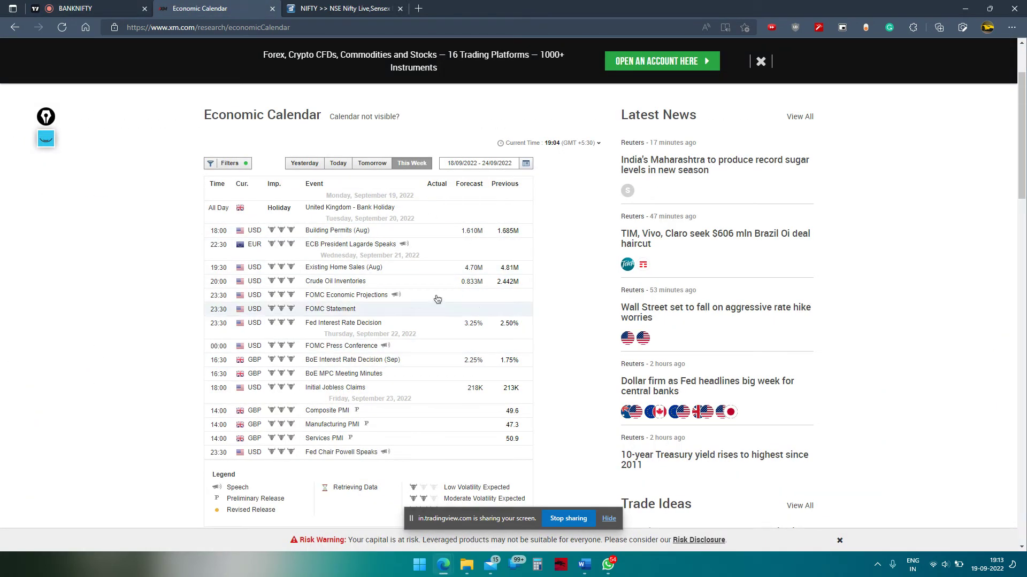
Step: Dismiss the promo banner and review the country filters, then close them
click(759, 63)
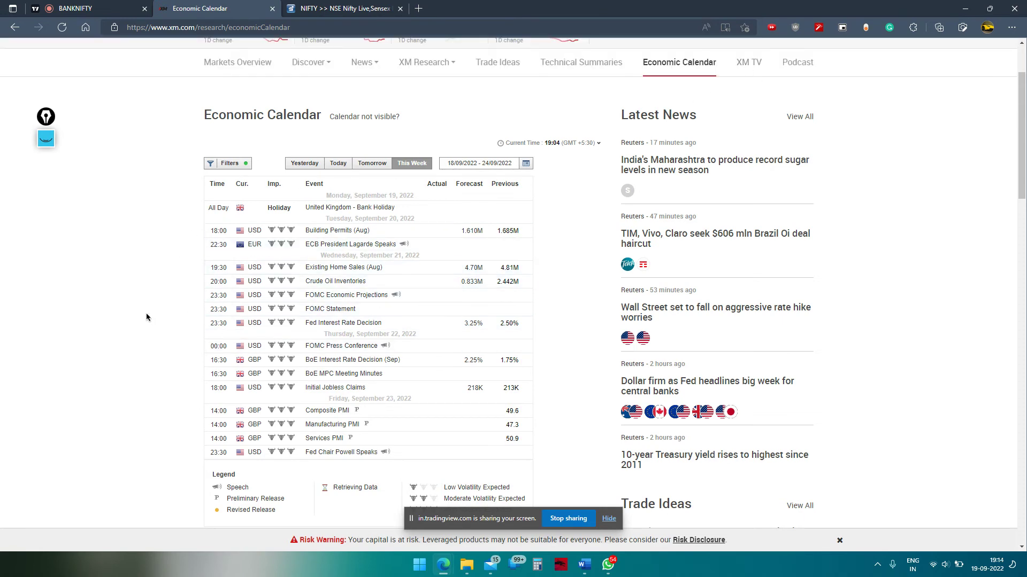
click(237, 144)
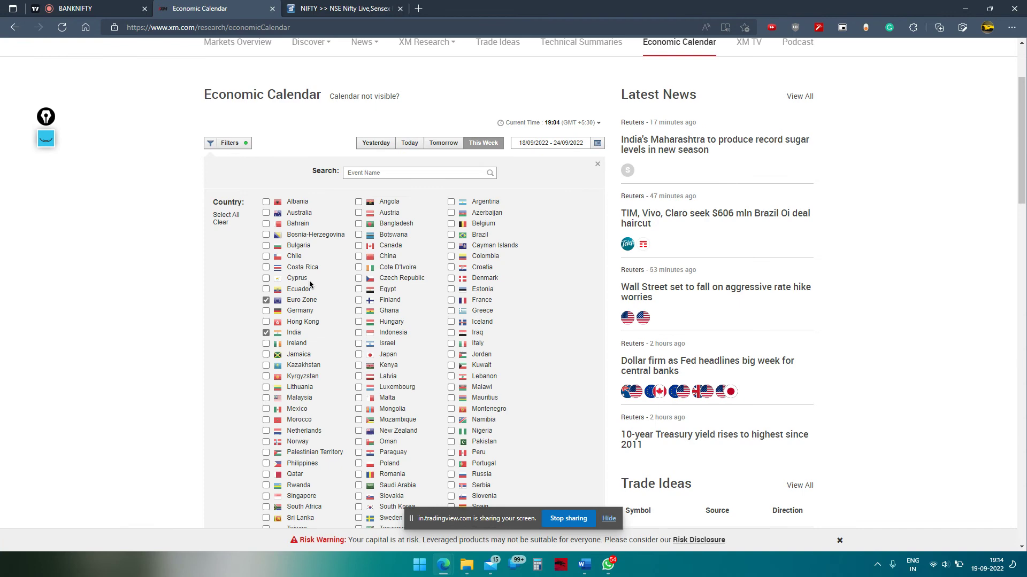
scroll(182, 334, down, 2)
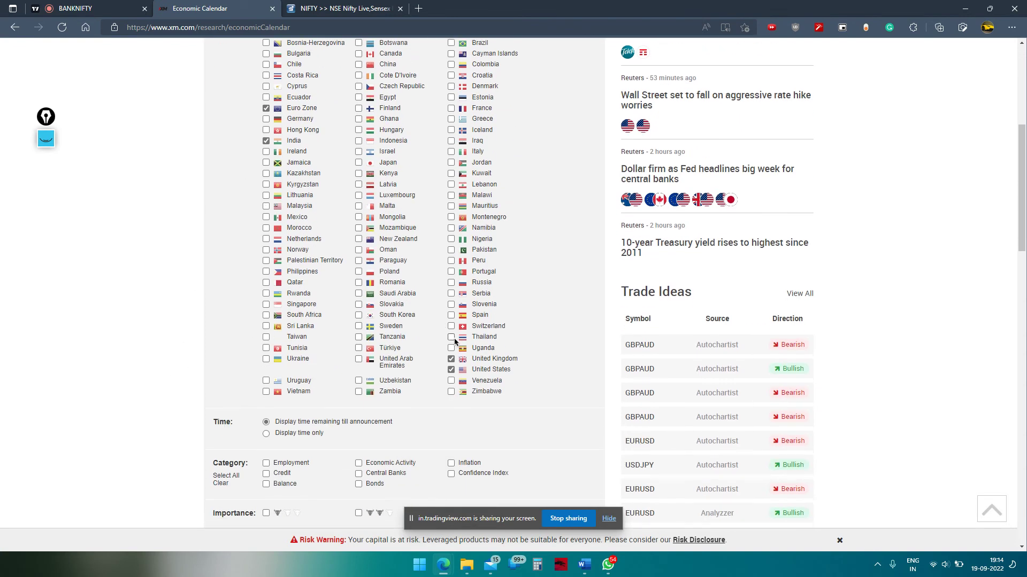
scroll(185, 273, up, 2)
click(230, 129)
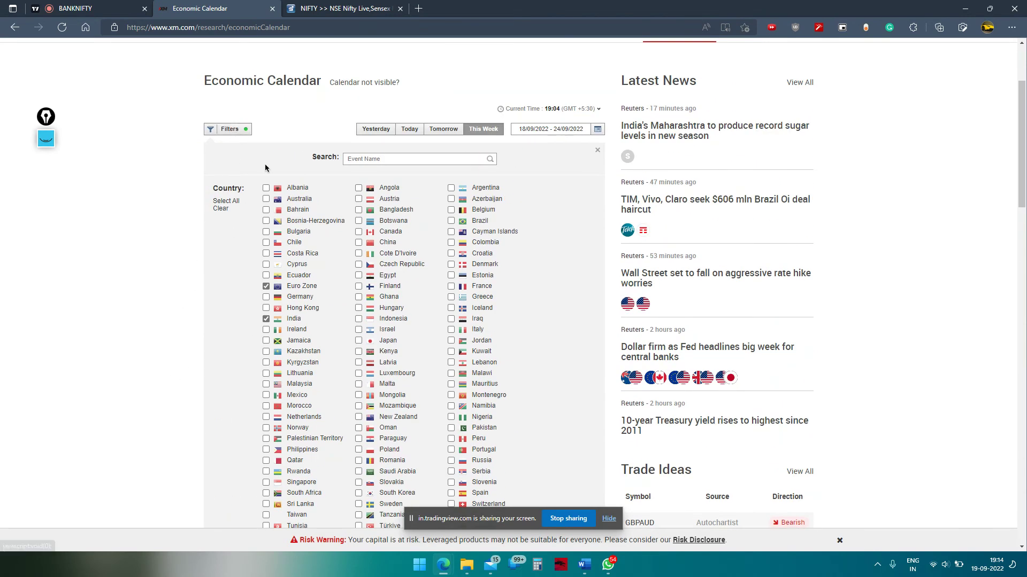
scroll(270, 256, down, 1)
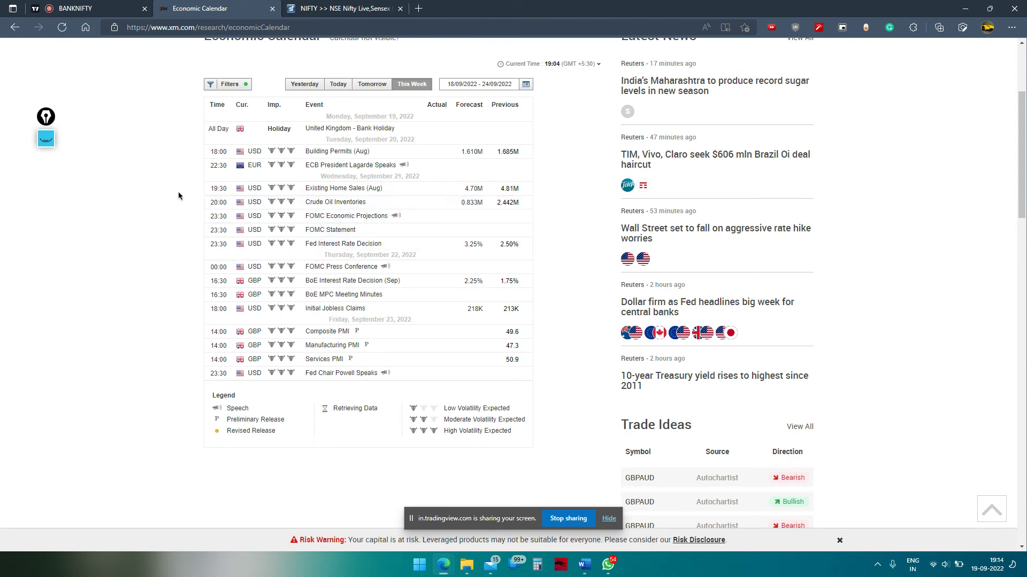
Step: Handwrite 'Rate' with a rising arrow and underline beside the calendar events
click(46, 139)
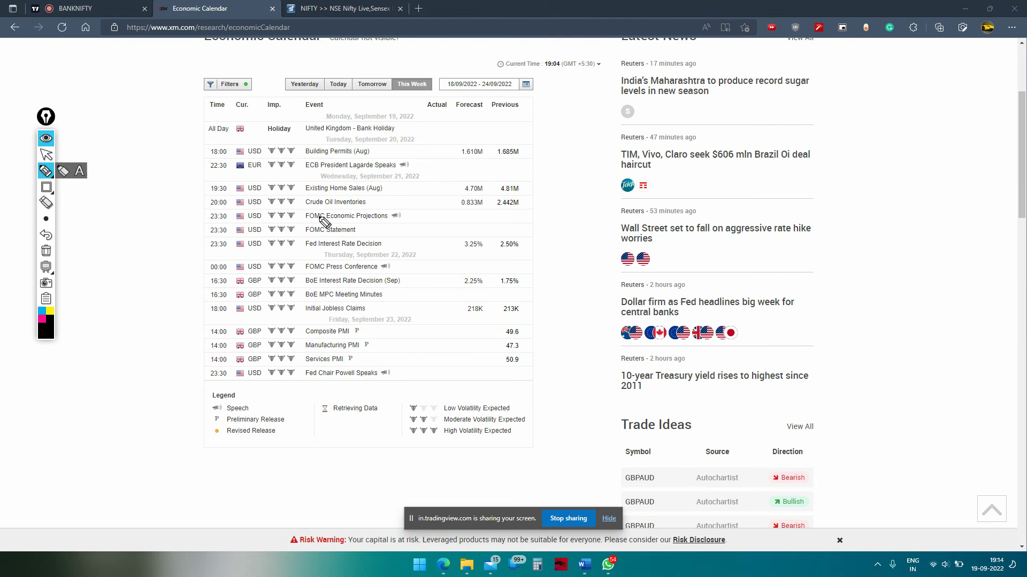
mouse_move(93, 243)
mouse_down()
mouse_move(122, 264)
mouse_move(141, 259)
mouse_up()
drag(158, 254, 161, 232)
drag(95, 277, 173, 262)
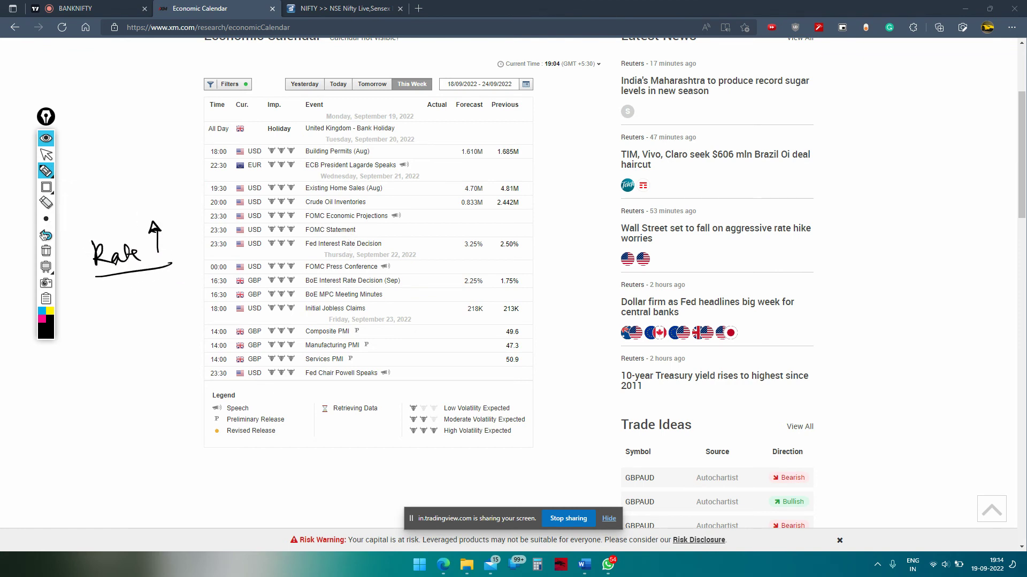
Step: Wipe the 'Rate up' note and switch to the NIFTY moneycontrol pivot-levels page
click(46, 251)
click(45, 138)
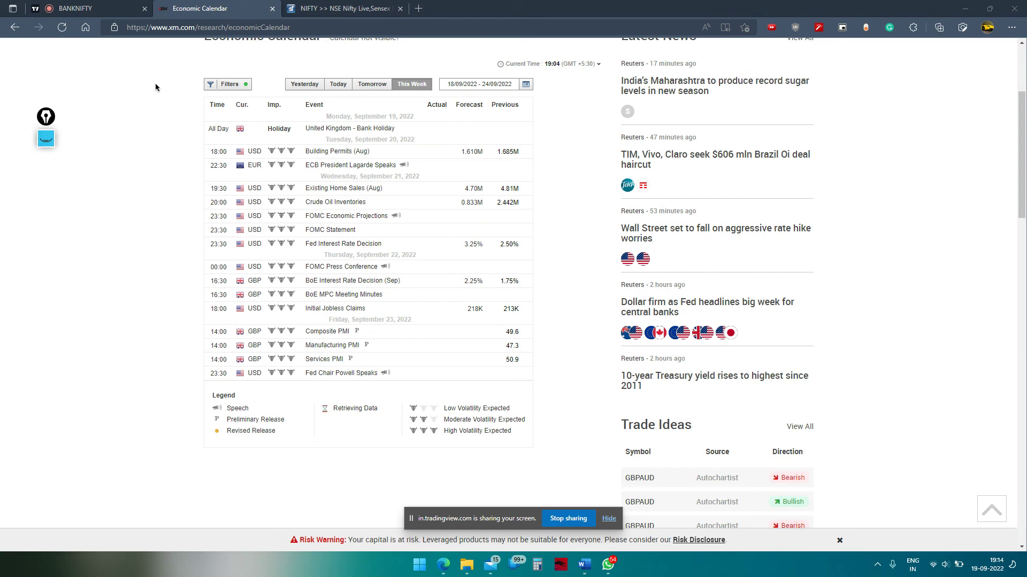
click(352, 7)
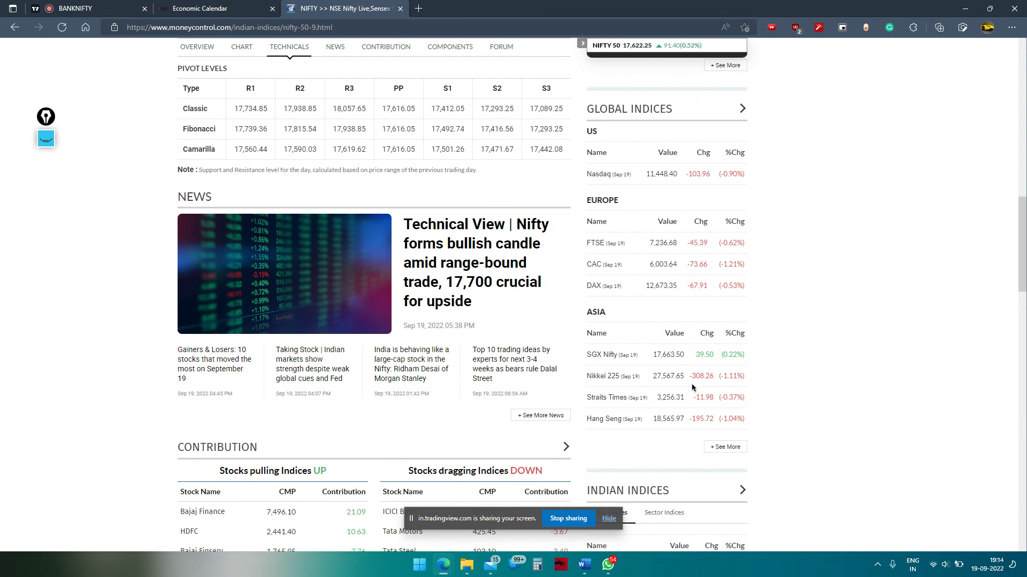
Step: In a new tab, reach Stock Markets with KR's uploads to open the interest-rate hikes video
click(243, 7)
click(417, 8)
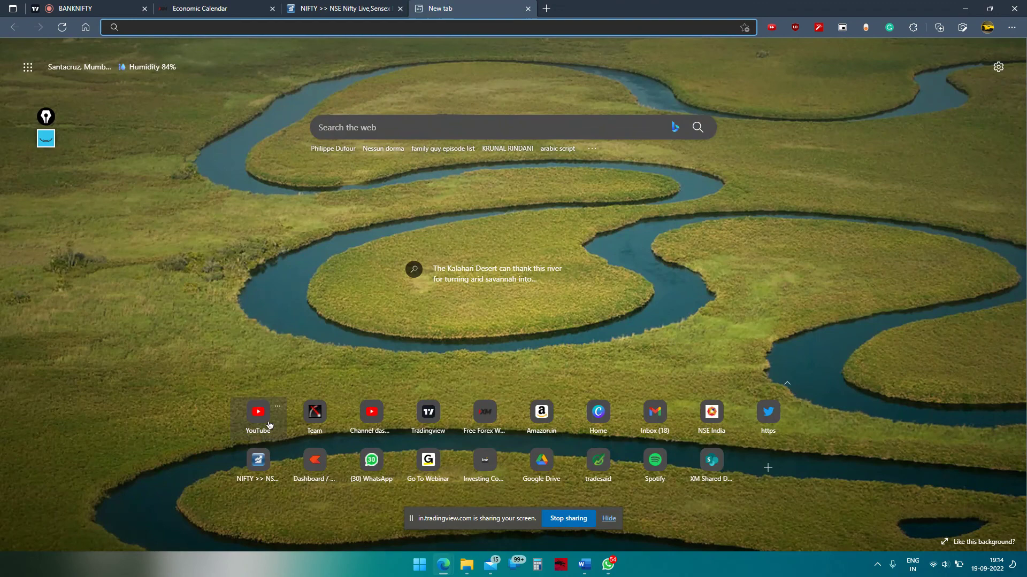
click(258, 414)
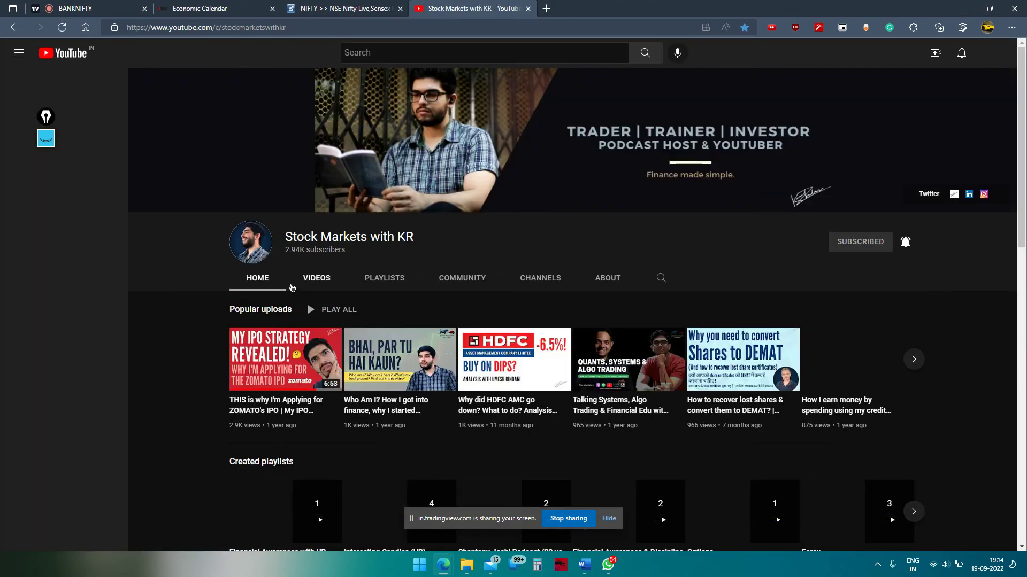
click(317, 277)
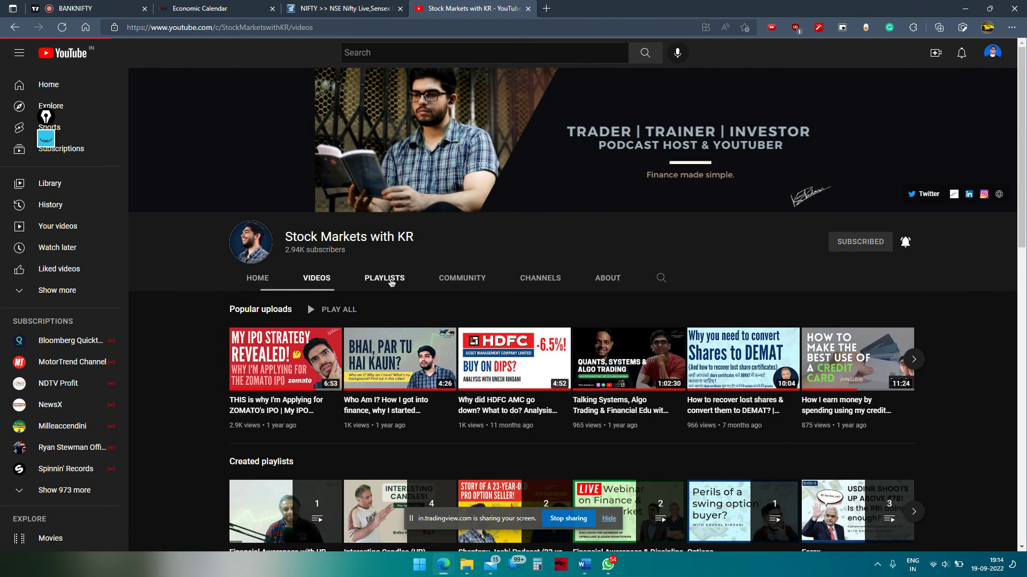
scroll(481, 277, down, 2)
scroll(570, 151, down, 1)
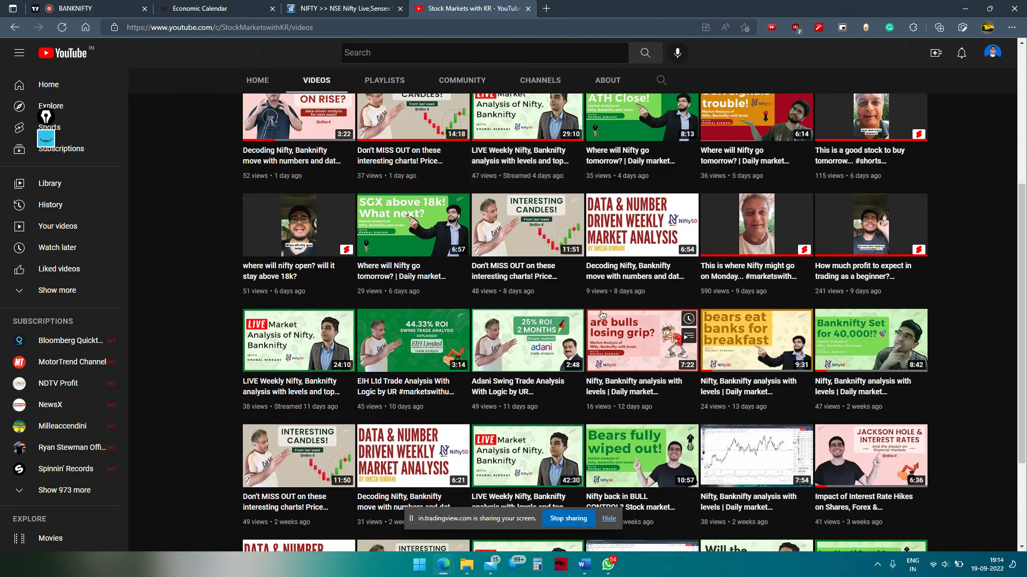
scroll(802, 200, down, 2)
scroll(905, 217, down, 1)
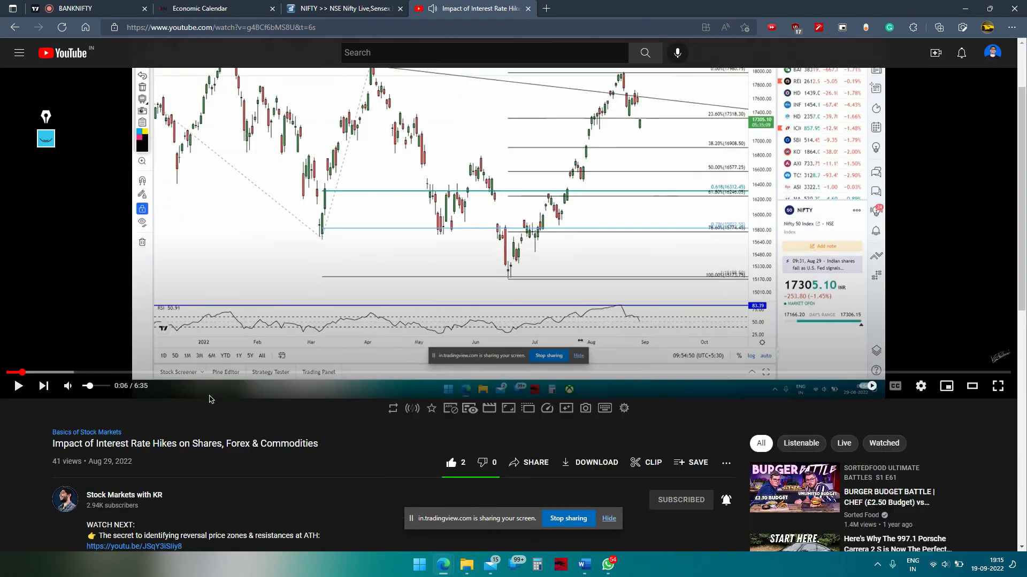
scroll(228, 403, up, 2)
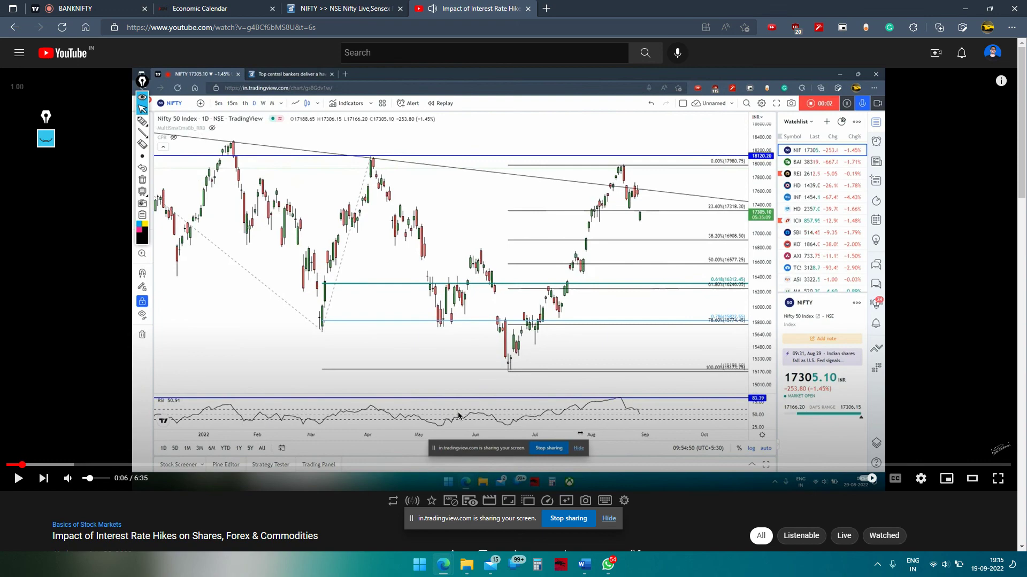
Step: Seek ahead to the whiteboard part, return to the uploads, then reopen the Nifty Bank chart
click(428, 464)
scroll(465, 361, down, 2)
scroll(471, 354, up, 1)
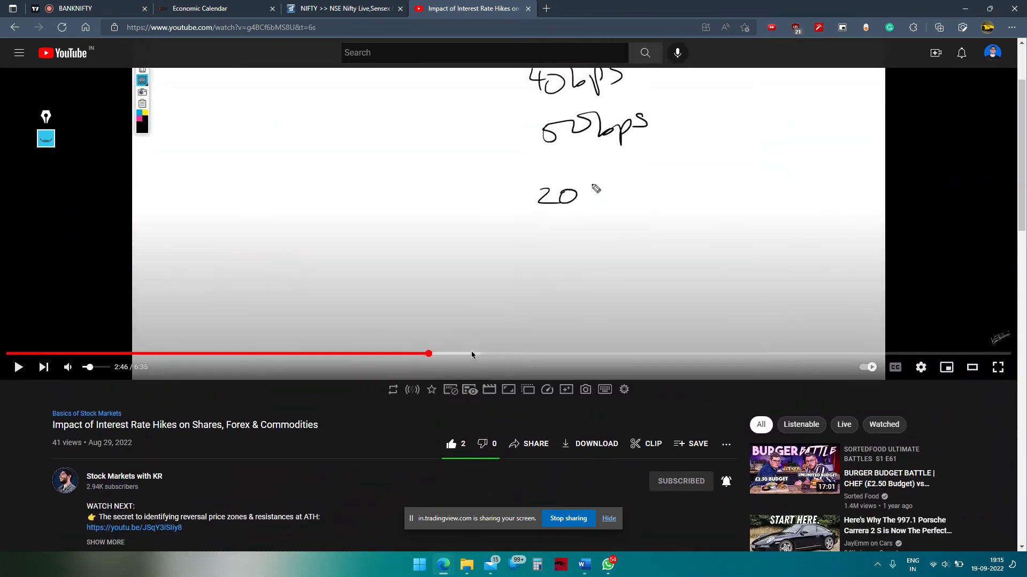
scroll(471, 354, down, 2)
scroll(293, 408, up, 3)
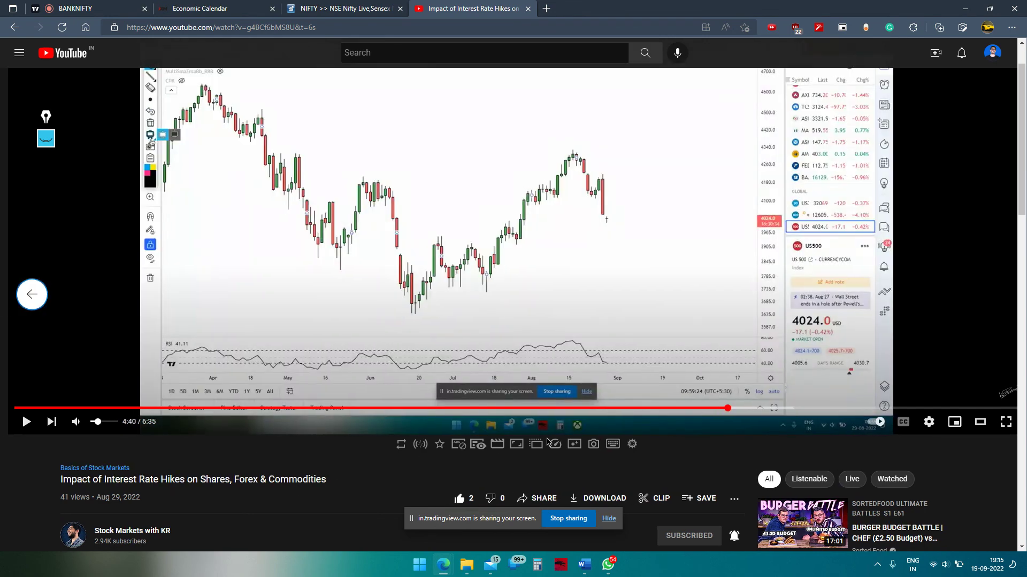
key(alt+Left)
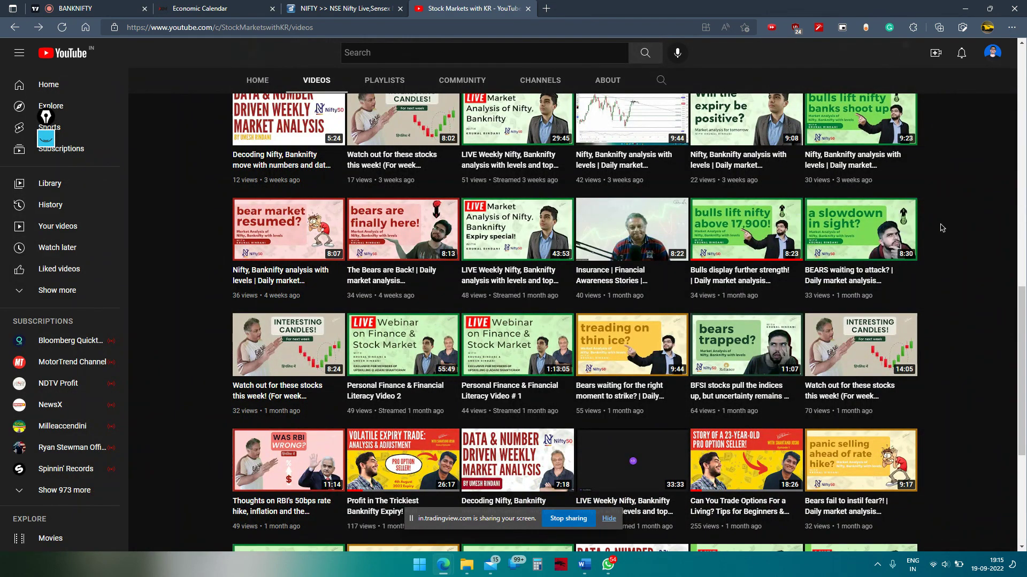
scroll(942, 236, up, 1)
scroll(944, 257, up, 2)
scroll(943, 297, up, 1)
scroll(934, 345, up, 2)
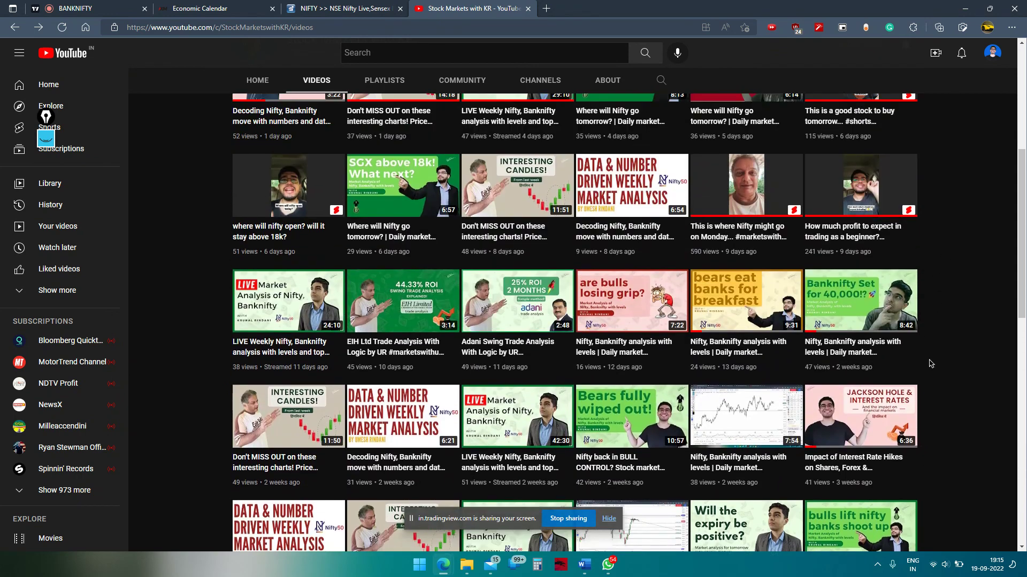
scroll(929, 364, up, 3)
mouse_move(288, 324)
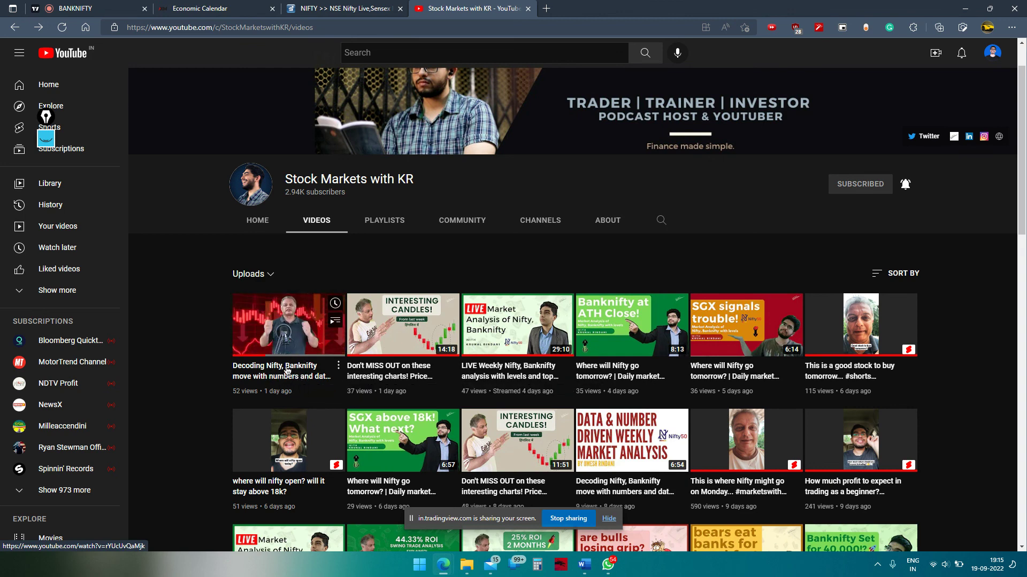
key(ctrl+1)
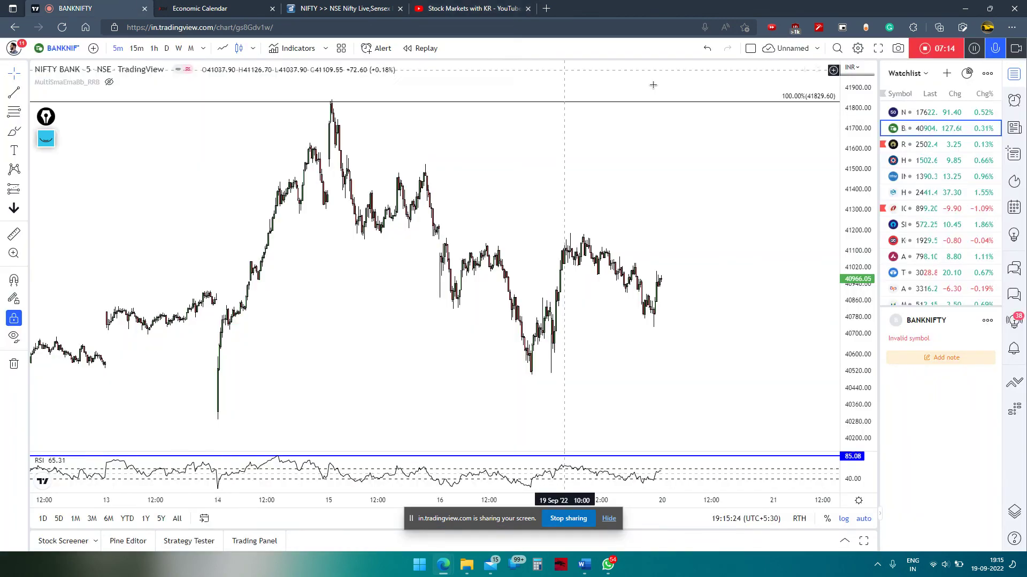